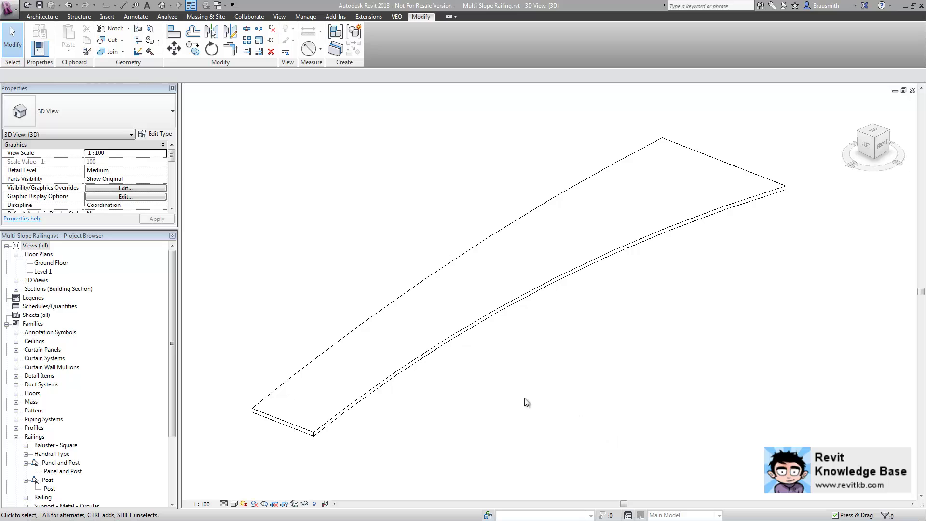
- Select the curved slab mass and open it with Edit In-Place
{"action": "middle_click_drag", "start_coordinate": [515, 375], "coordinate": [558, 306], "text": "shift"}
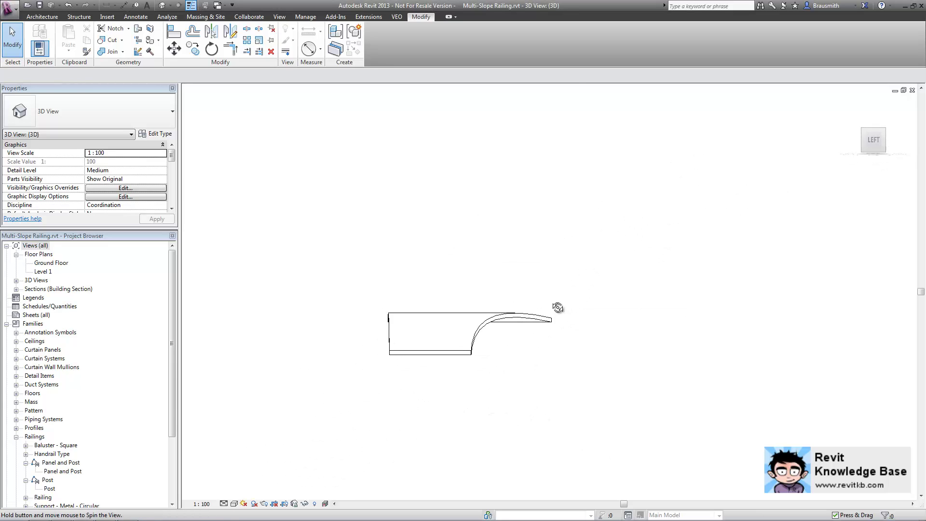
{"action": "middle_click_drag", "start_coordinate": [614, 375], "coordinate": [531, 438], "text": "shift"}
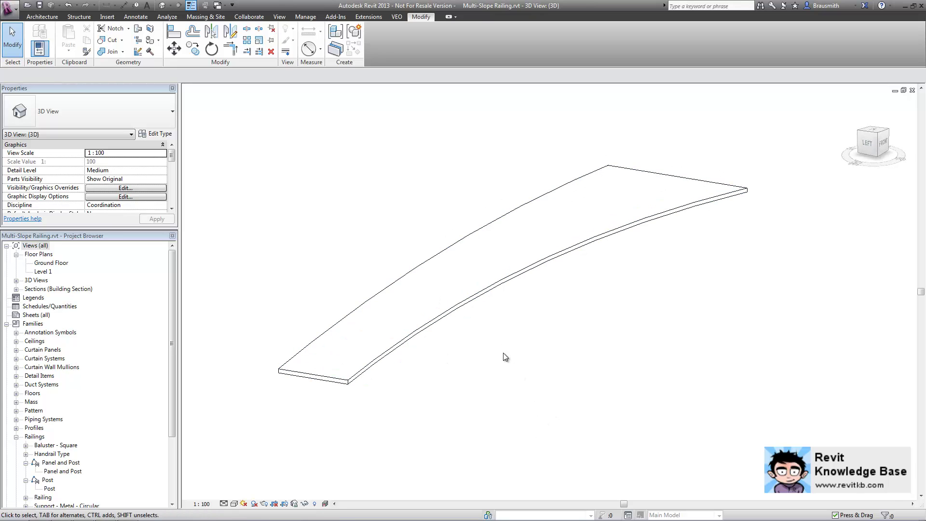
{"action": "middle_click_drag", "start_coordinate": [461, 333], "coordinate": [462, 349]}
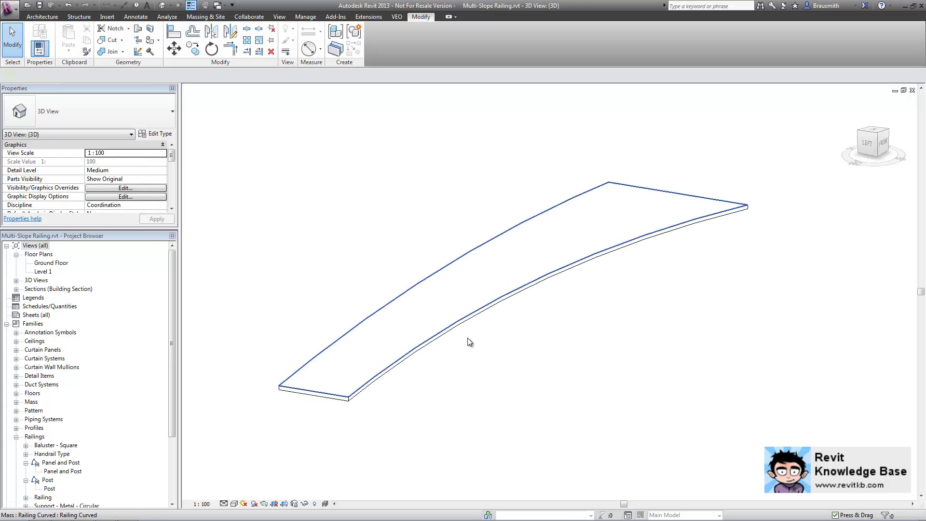
{"action": "left_click", "coordinate": [413, 343]}
{"action": "middle_click_drag", "start_coordinate": [548, 347], "coordinate": [533, 366]}
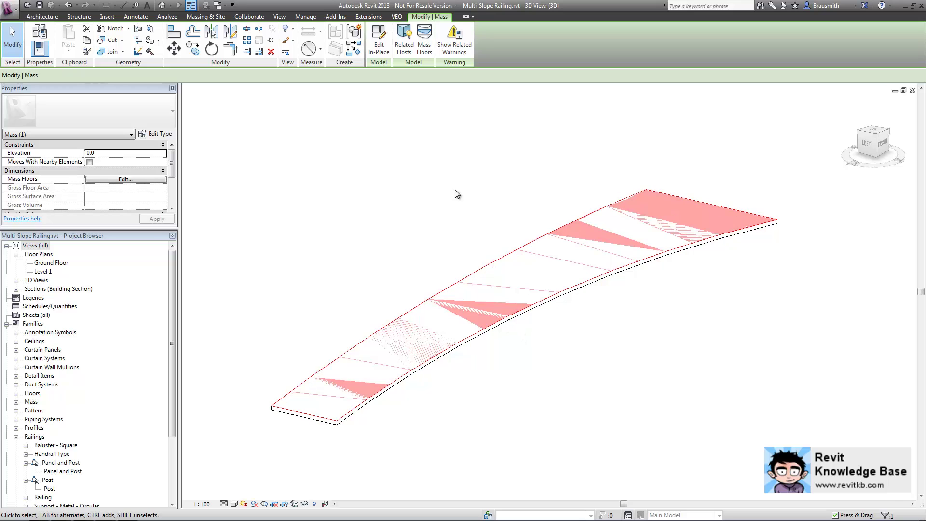
{"action": "left_click", "coordinate": [379, 41]}
- Select only the form's lower front edge, cycling to it with Tab
{"action": "middle_click_drag", "start_coordinate": [463, 341], "coordinate": [583, 343], "text": "shift"}
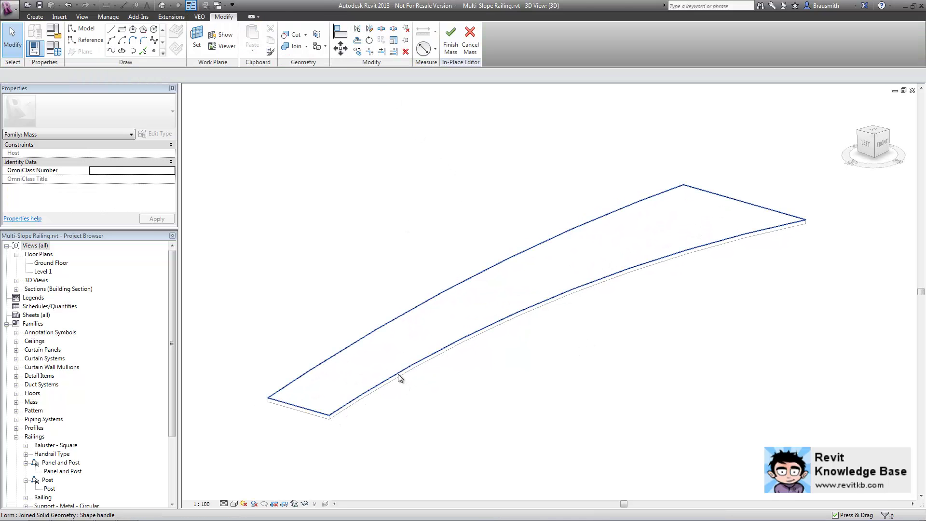
{"action": "key", "text": "Tab"}
{"action": "key", "text": "Tab"}
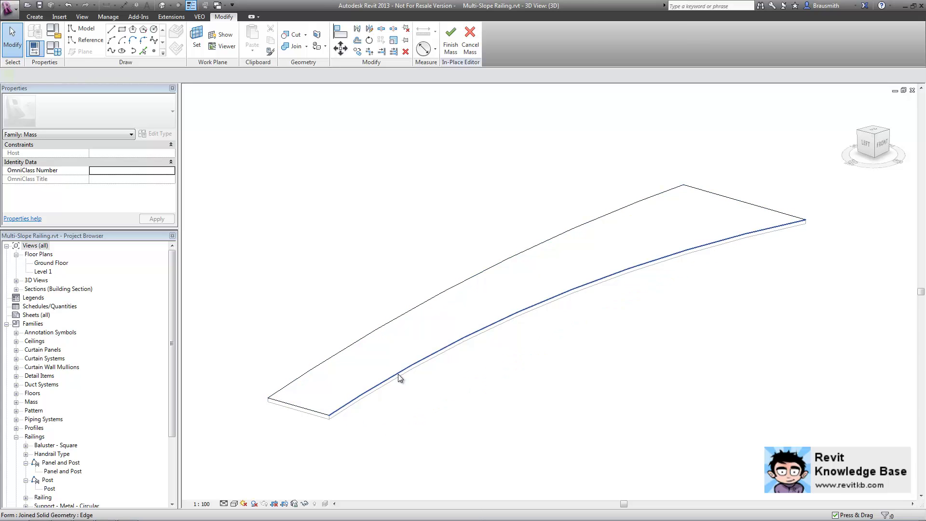
{"action": "left_click", "coordinate": [398, 374]}
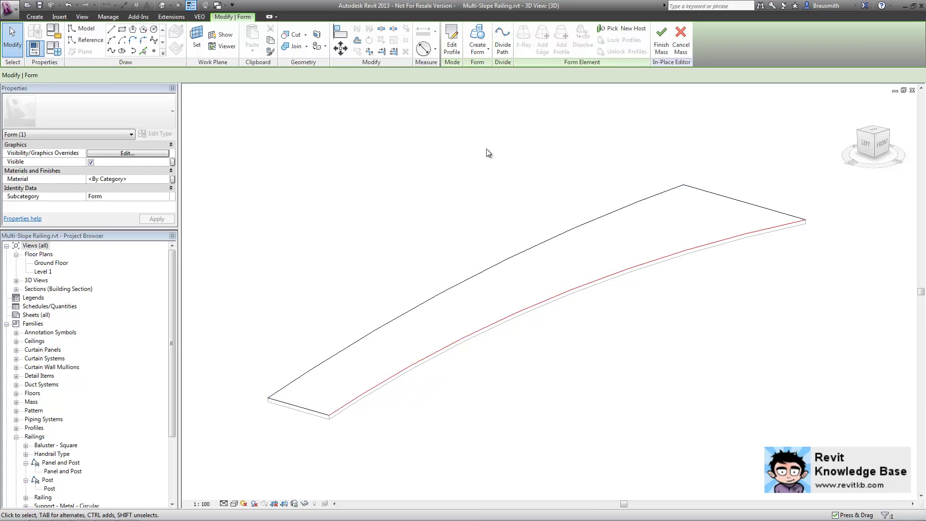
- Divide the lower front edge at a 2000 Maximum Distance layout, producing 11 nodes
{"action": "left_click", "coordinate": [502, 48]}
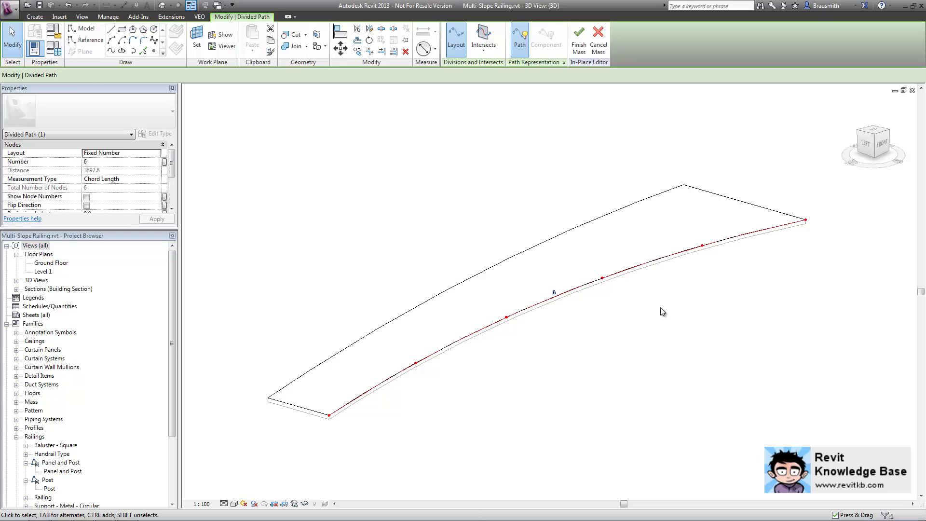
{"action": "left_click", "coordinate": [157, 153]}
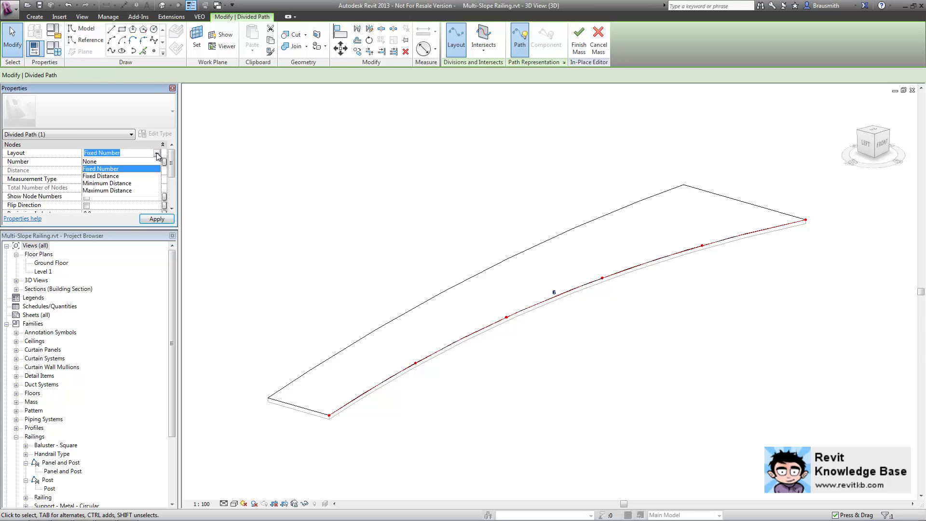
{"action": "left_click", "coordinate": [103, 191]}
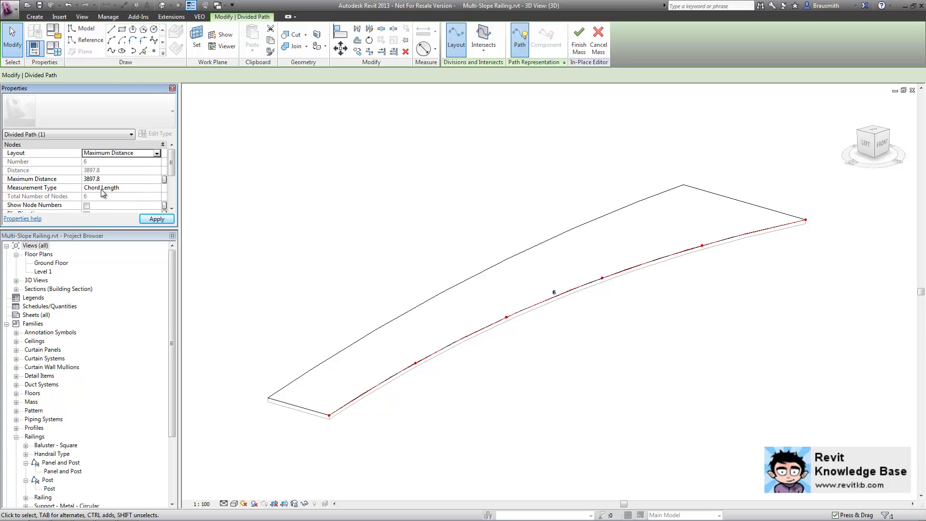
{"action": "left_click", "coordinate": [111, 179]}
{"action": "type", "text": "2000"}
{"action": "key", "text": "Return"}
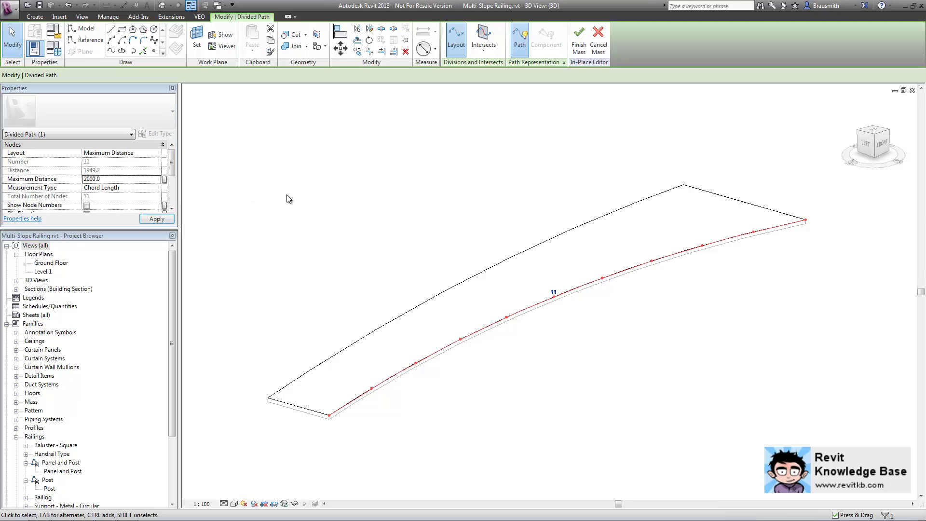
{"action": "left_click", "coordinate": [291, 199]}
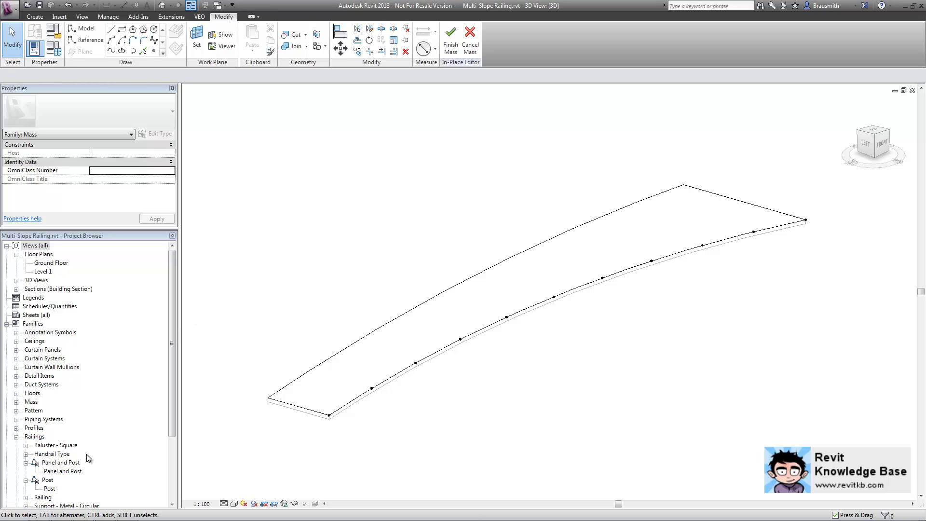
{"action": "left_click", "coordinate": [57, 463]}
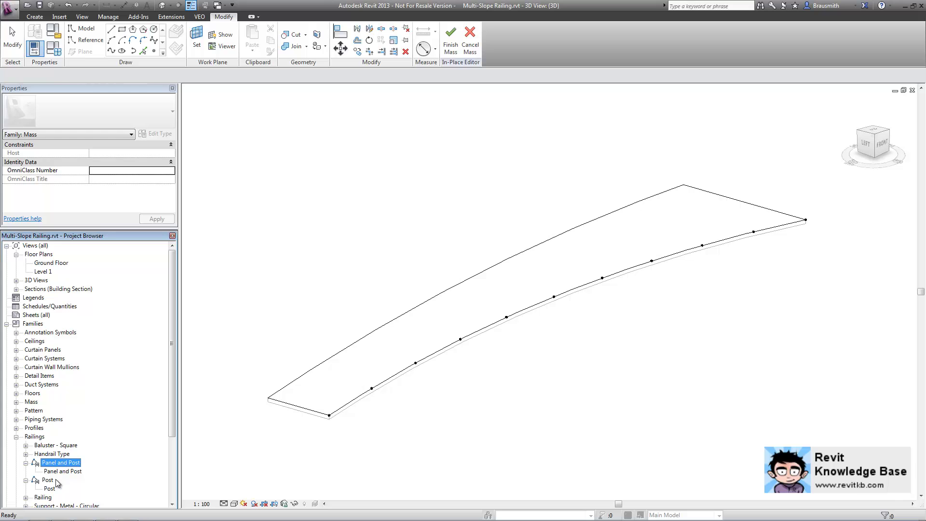
{"action": "right_click", "coordinate": [57, 463]}
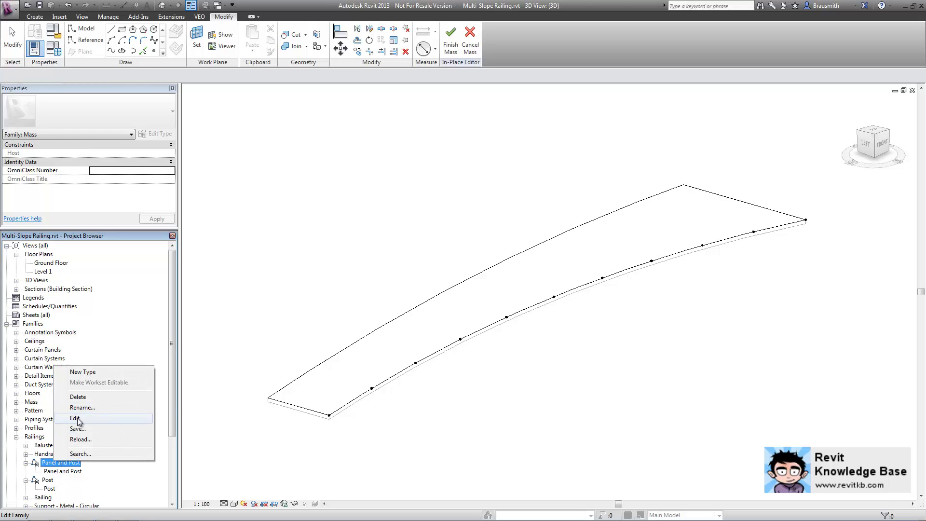
{"action": "left_click", "coordinate": [76, 418]}
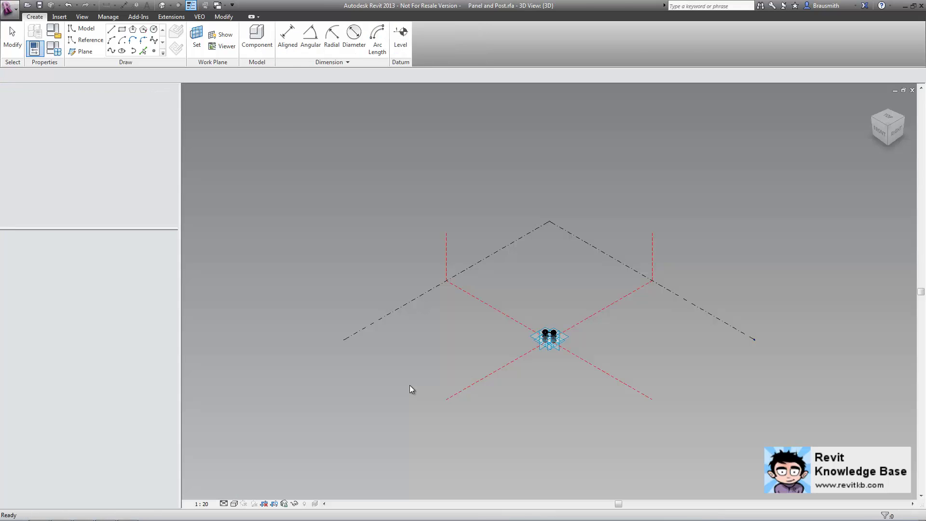
{"action": "scroll", "coordinate": [554, 337], "scroll_direction": "up", "scroll_amount": 8}
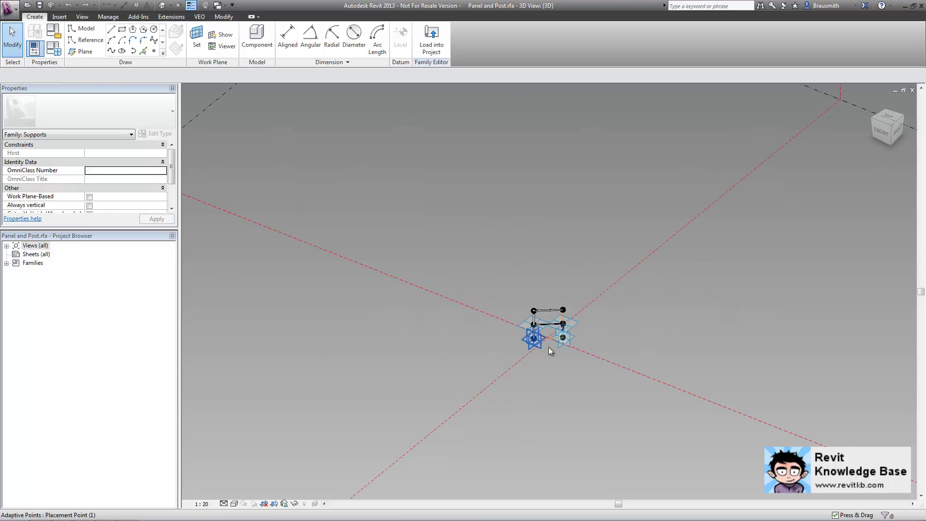
{"action": "middle_click_drag", "start_coordinate": [548, 358], "coordinate": [556, 341], "text": "shift"}
{"action": "left_click_drag", "start_coordinate": [559, 351], "coordinate": [623, 329]}
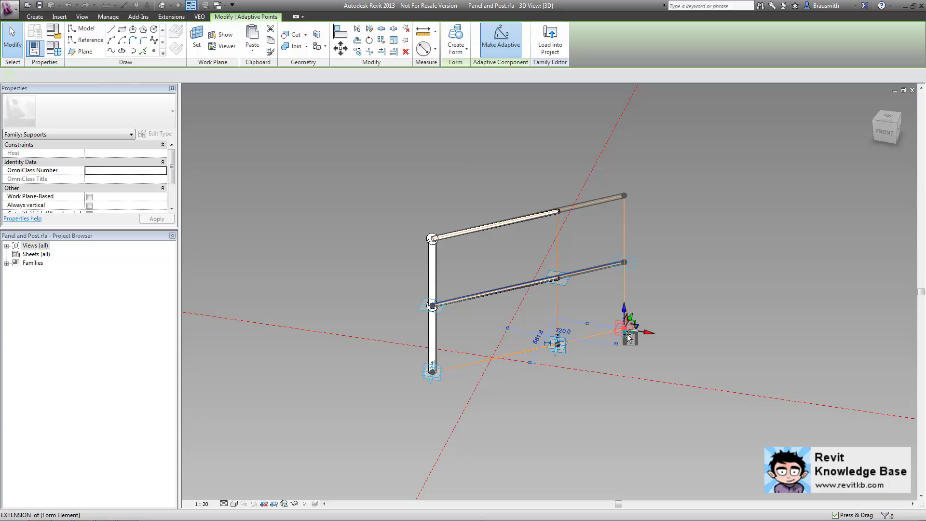
{"action": "left_click_drag", "start_coordinate": [428, 381], "coordinate": [375, 393]}
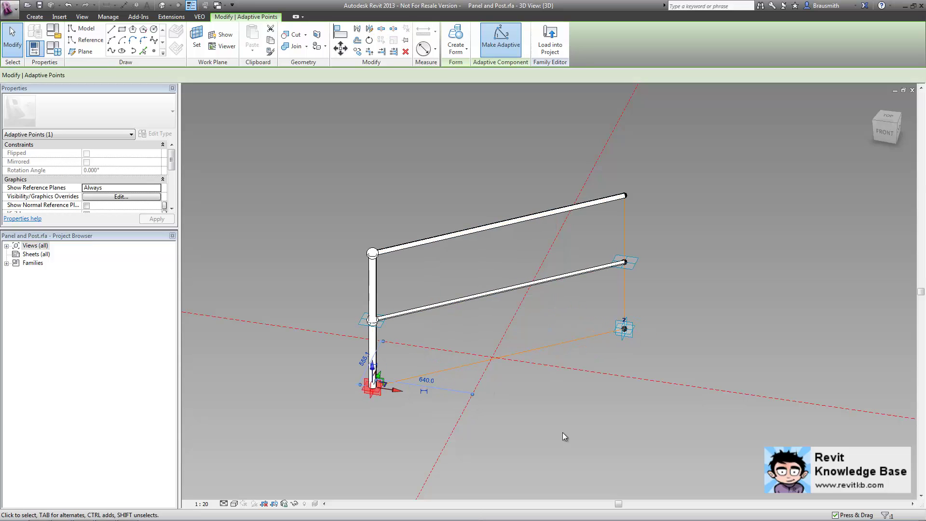
{"action": "left_click", "coordinate": [589, 434]}
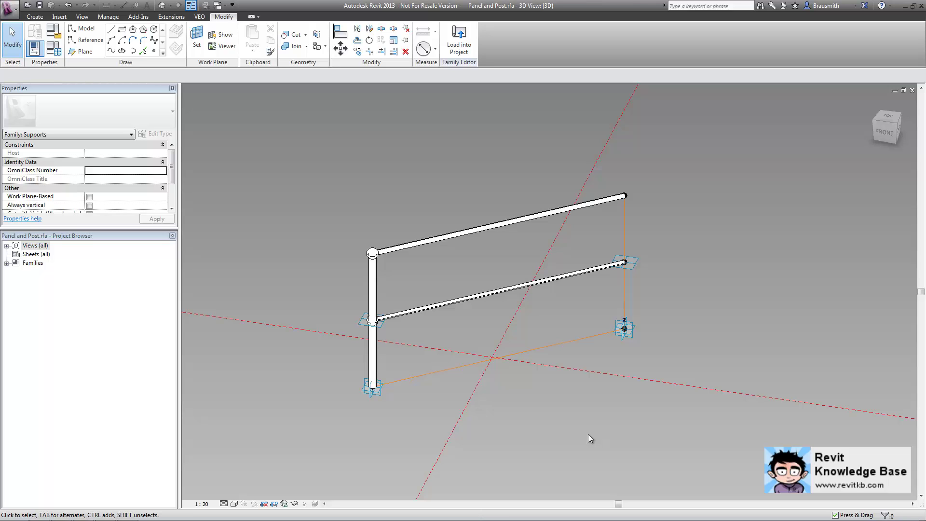
{"action": "key", "text": "ctrl+F4"}
{"action": "key", "text": "n"}
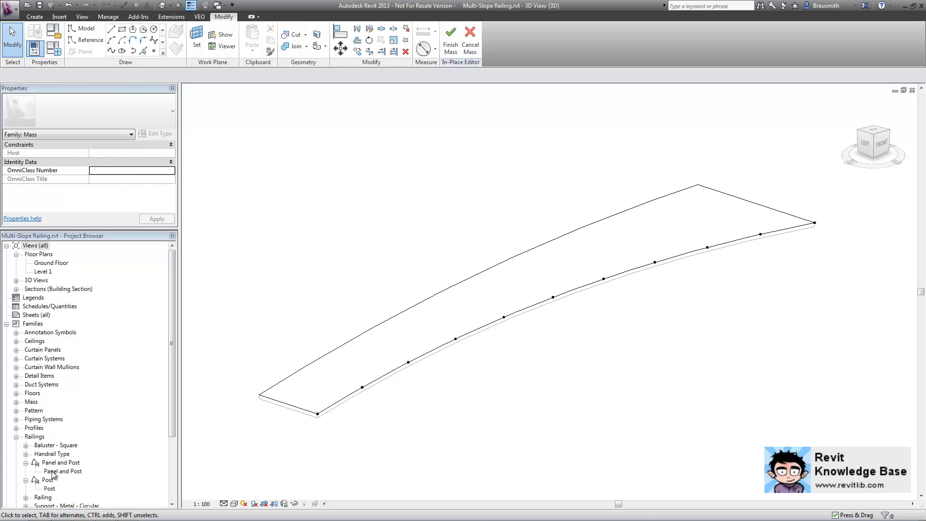
- Place one Panel and Post spanning the first two division points, then select it
{"action": "left_click", "coordinate": [54, 471]}
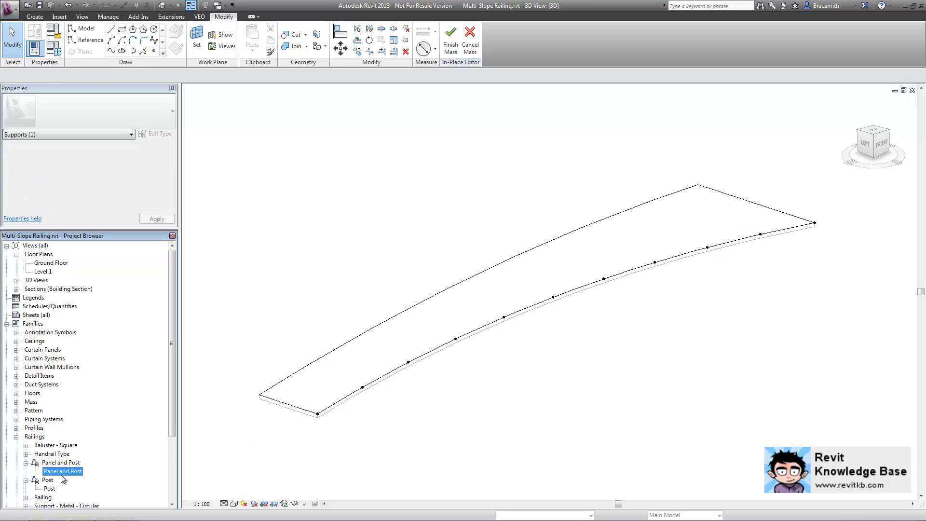
{"action": "left_click_drag", "start_coordinate": [292, 439], "coordinate": [294, 436]}
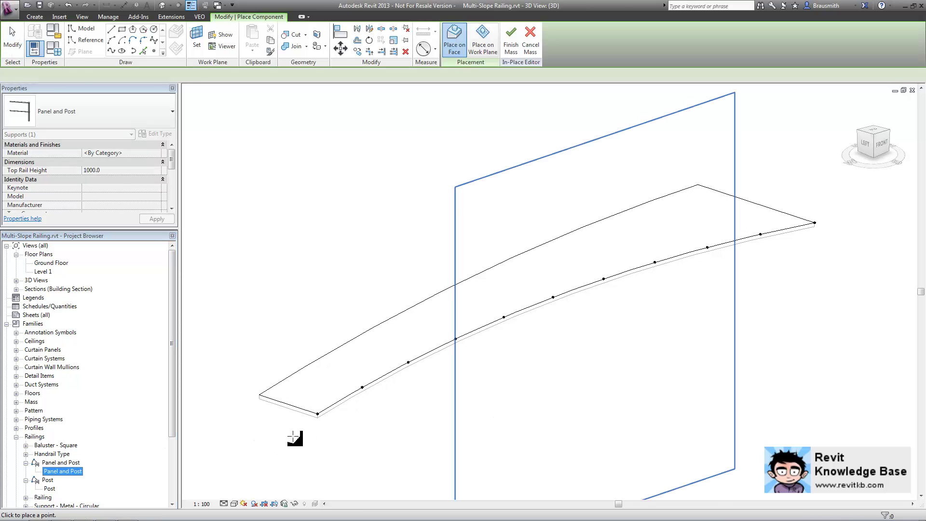
{"action": "scroll", "coordinate": [322, 416], "scroll_direction": "up", "scroll_amount": 3}
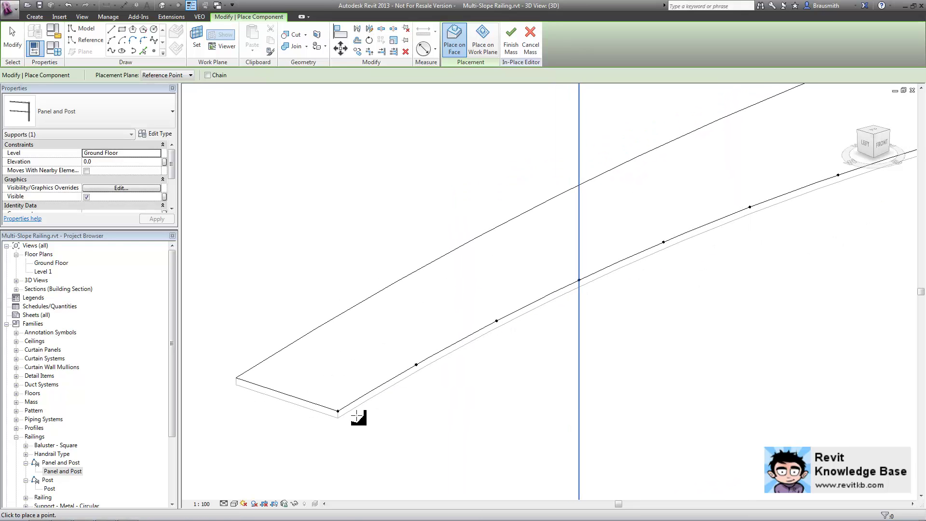
{"action": "left_click", "coordinate": [337, 412]}
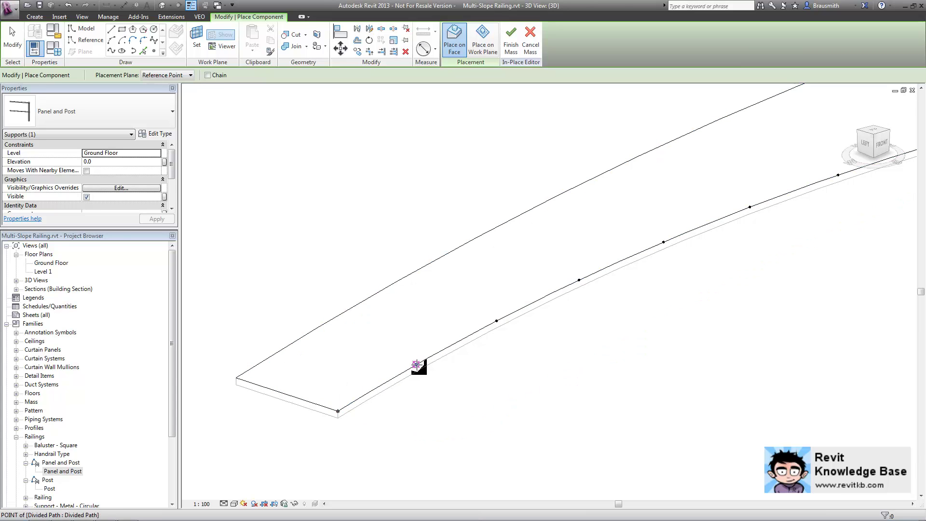
{"action": "left_click", "coordinate": [416, 364]}
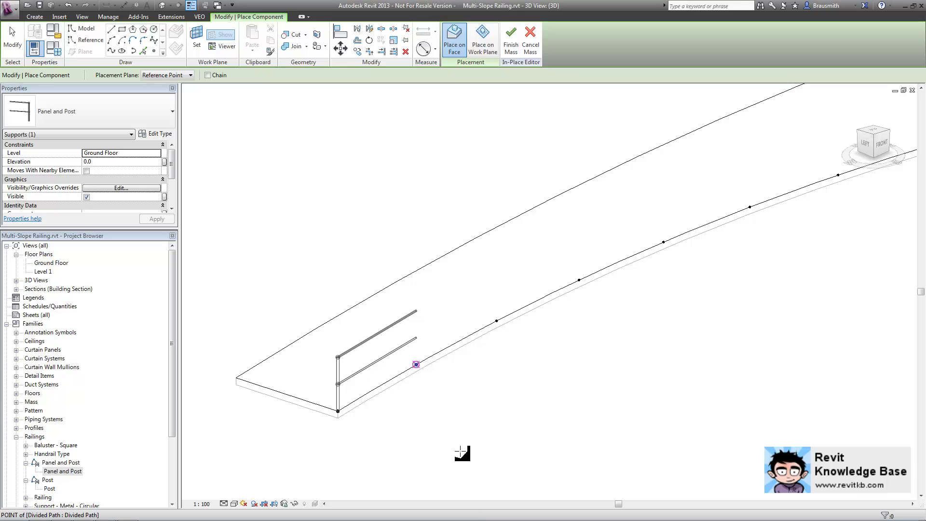
{"action": "key", "text": "Escape"}
{"action": "key", "text": "Escape"}
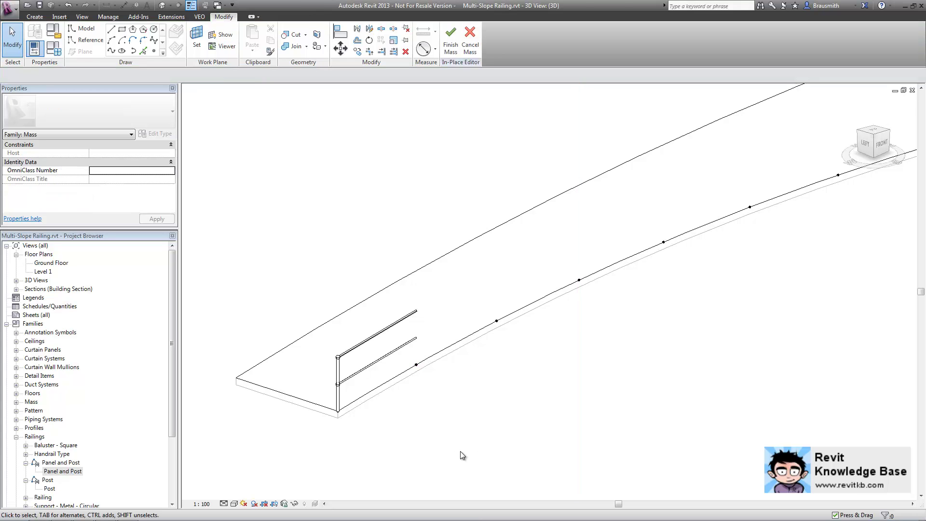
{"action": "left_click", "coordinate": [375, 368]}
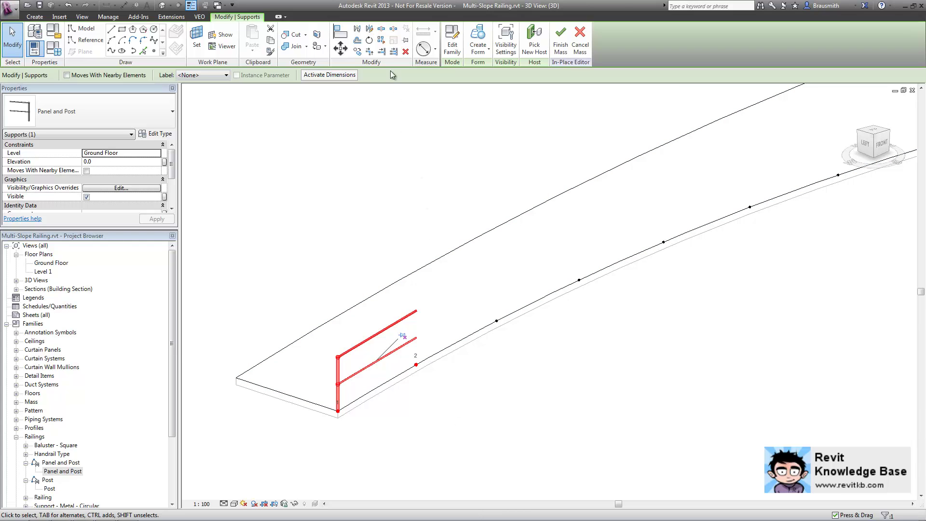
- Repeat the Panel and Post across all nodes of the curved edge and inspect the railing
{"action": "left_click", "coordinate": [383, 42]}
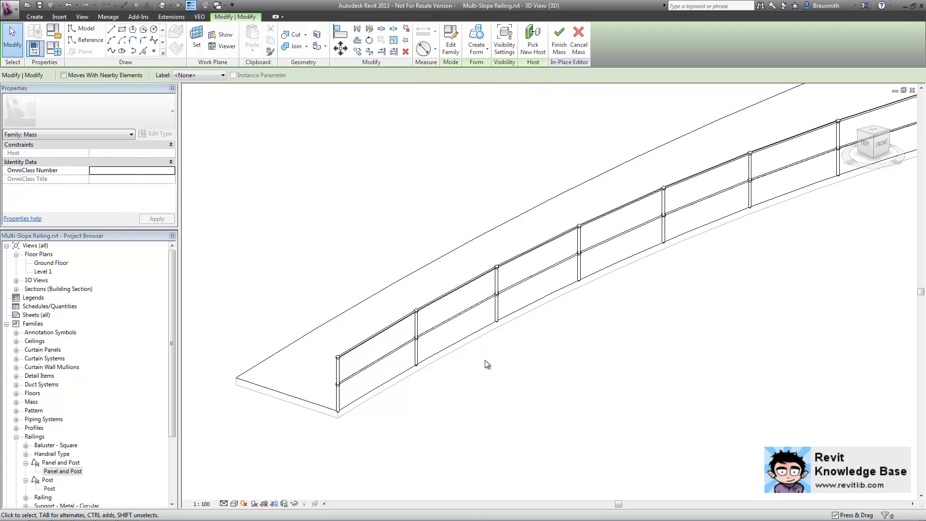
{"action": "scroll", "coordinate": [518, 357], "scroll_direction": "down", "scroll_amount": 3}
{"action": "middle_click_drag", "start_coordinate": [513, 384], "coordinate": [627, 404]}
{"action": "middle_click_drag", "start_coordinate": [512, 397], "coordinate": [613, 333], "text": "shift"}
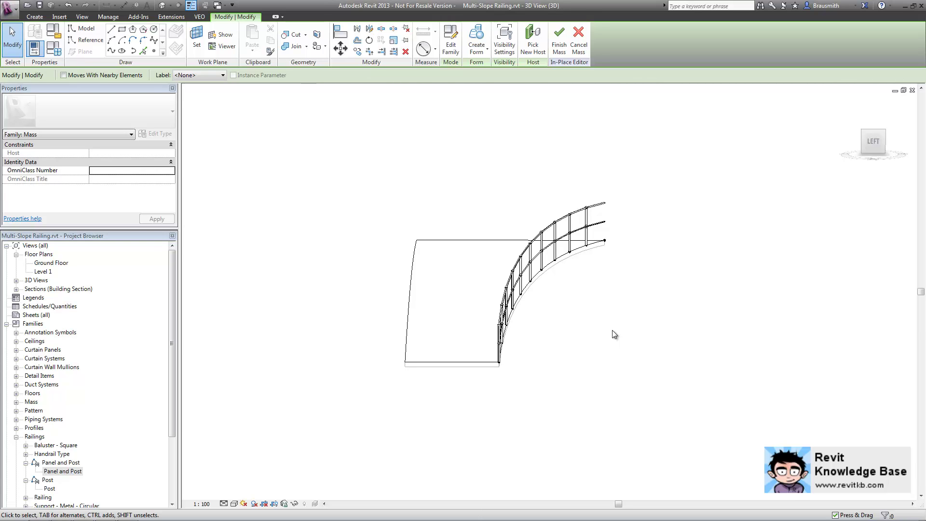
{"action": "middle_click_drag", "start_coordinate": [612, 356], "coordinate": [614, 396], "text": "shift"}
{"action": "scroll", "coordinate": [644, 264], "scroll_direction": "up", "scroll_amount": 5}
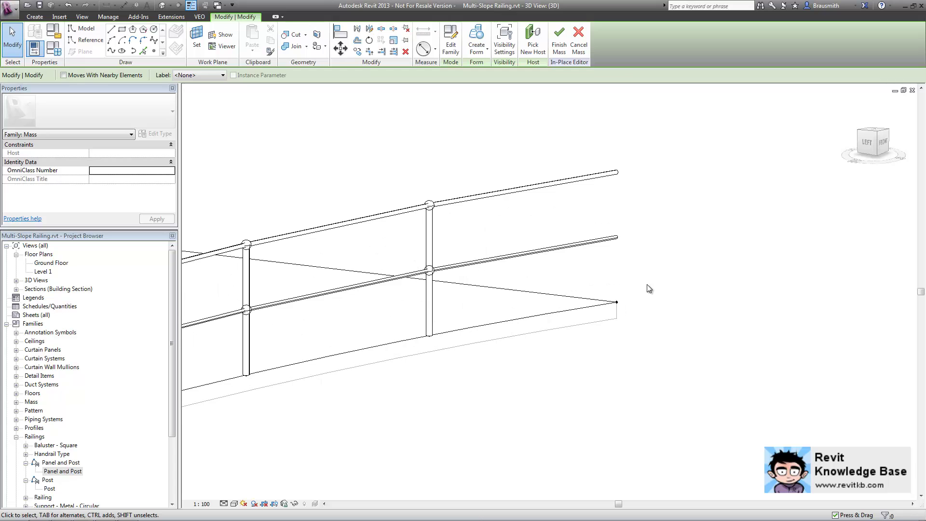
{"action": "left_click", "coordinate": [50, 489]}
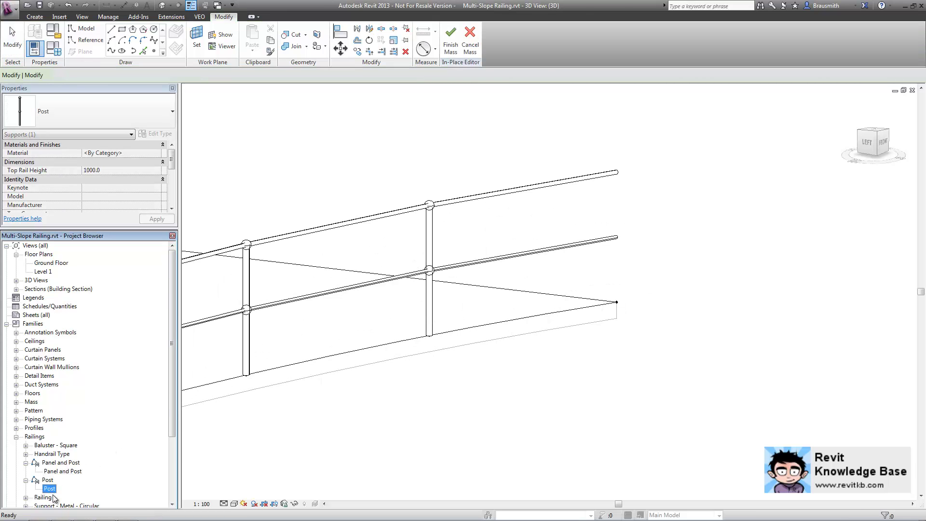
- Place a Post at the railing's open right end, then finish the in-place mass
{"action": "left_click_drag", "start_coordinate": [48, 494], "coordinate": [471, 422]}
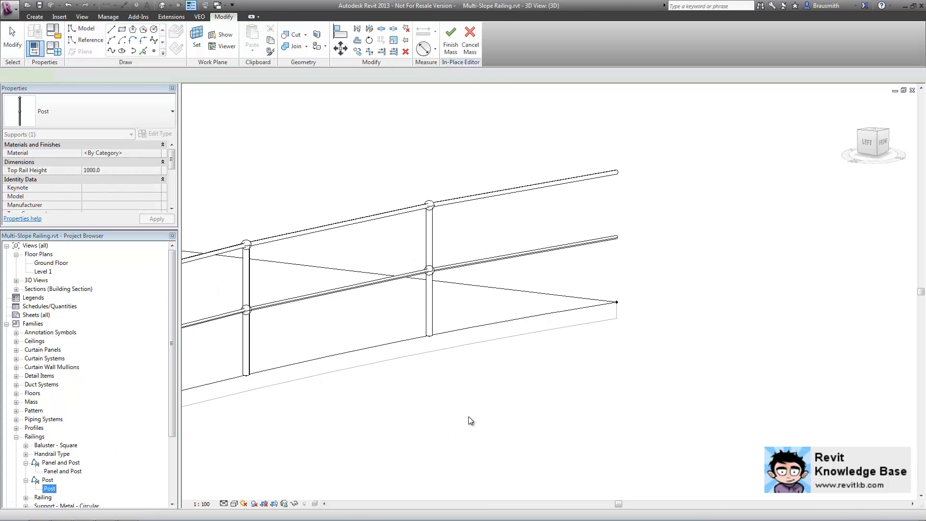
{"action": "left_click", "coordinate": [617, 303]}
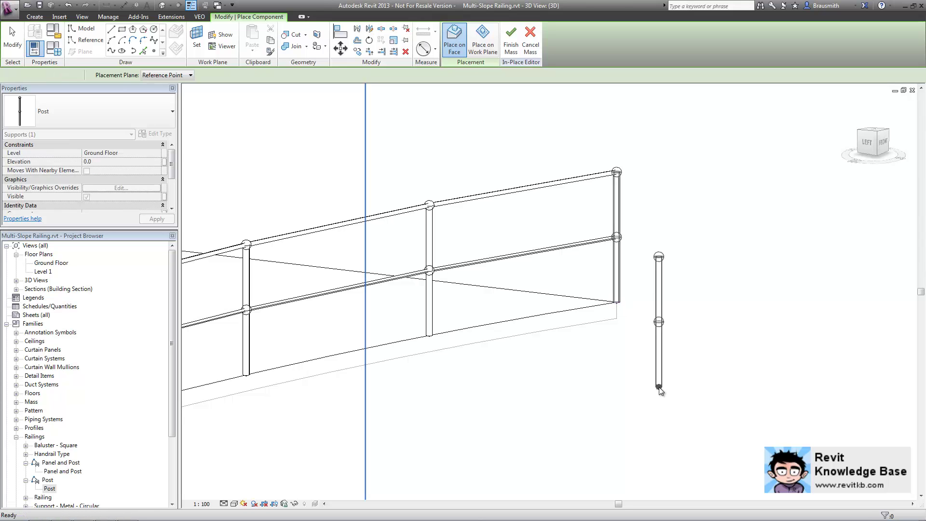
{"action": "key", "text": "Escape"}
{"action": "scroll", "coordinate": [606, 369], "scroll_direction": "down", "scroll_amount": 5}
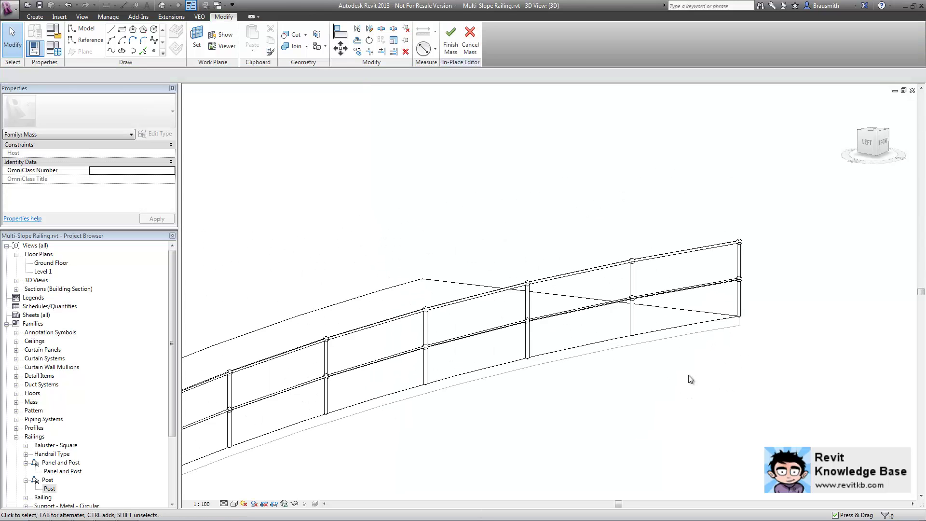
{"action": "middle_click_drag", "start_coordinate": [622, 449], "coordinate": [694, 381]}
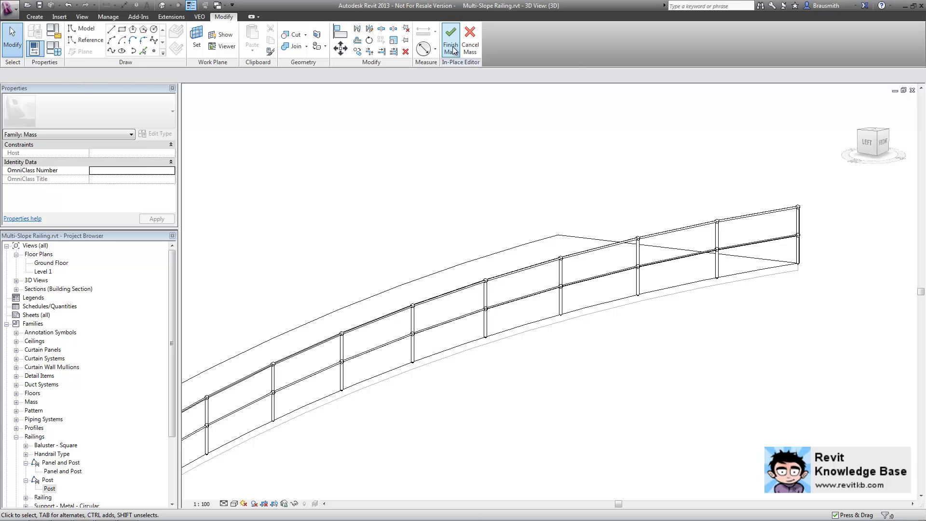
{"action": "left_click", "coordinate": [466, 56]}
{"action": "scroll", "coordinate": [588, 376], "scroll_direction": "down", "scroll_amount": 2}
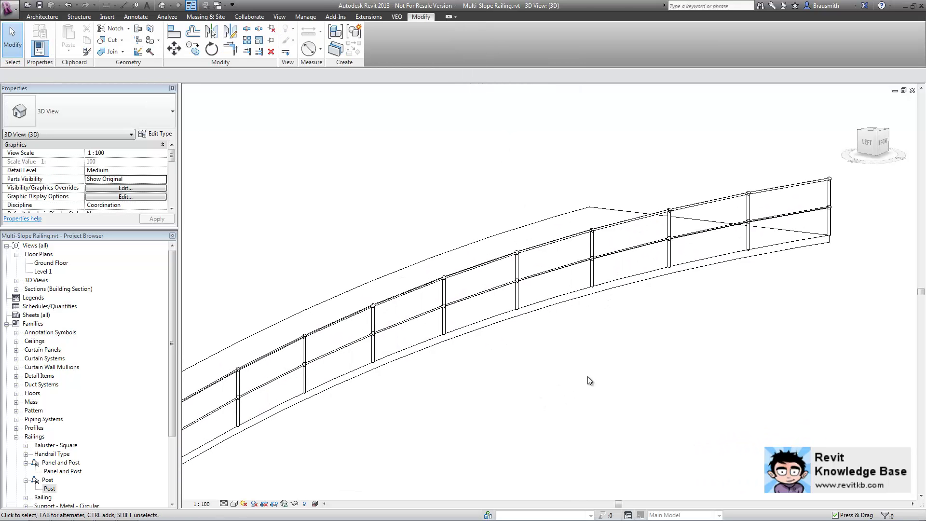
- Dismiss the save reminder and hide the Railings category in Visibility/Graphics
{"action": "middle_click_drag", "start_coordinate": [572, 400], "coordinate": [614, 355]}
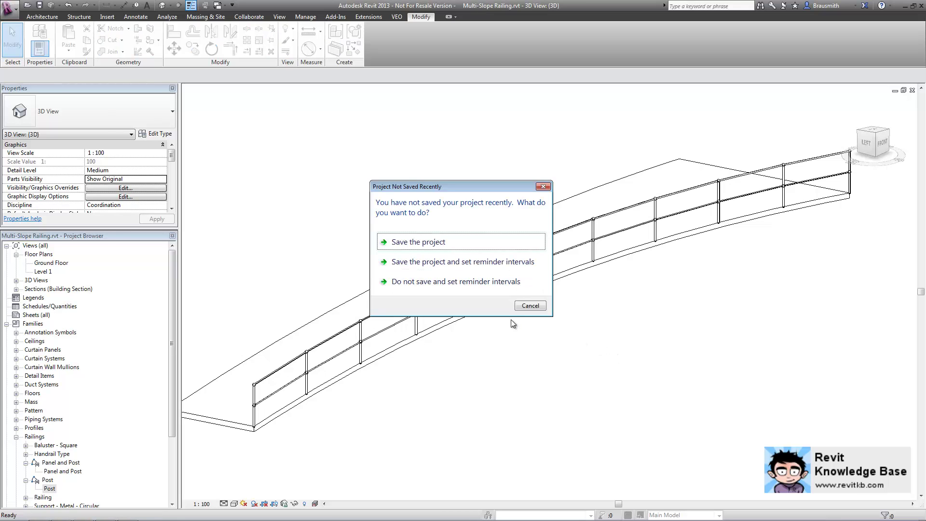
{"action": "left_click", "coordinate": [531, 306]}
{"action": "key", "text": "v"}
{"action": "key", "text": "v"}
{"action": "left_click", "coordinate": [135, 290]}
{"action": "scroll", "coordinate": [140, 309], "scroll_direction": "down", "scroll_amount": 6}
{"action": "left_click", "coordinate": [129, 359]}
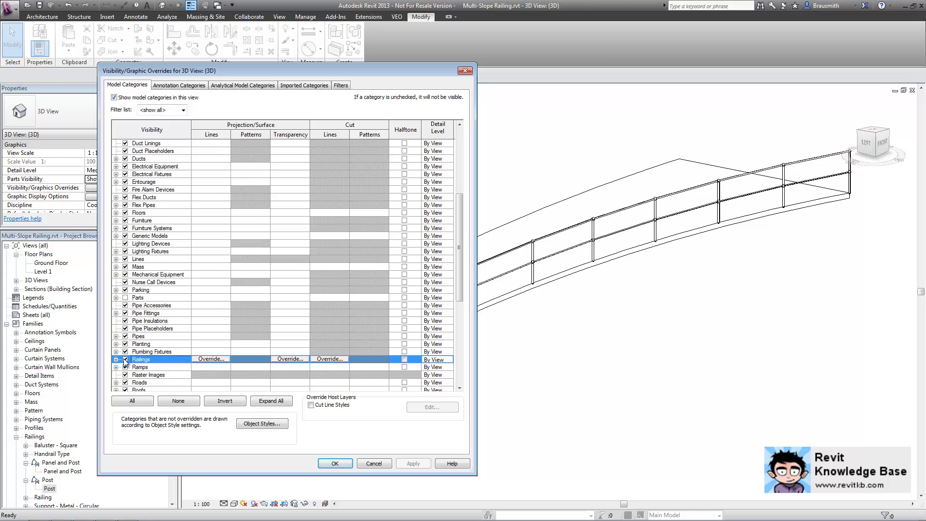
{"action": "left_click", "coordinate": [126, 359]}
{"action": "left_click", "coordinate": [342, 462]}
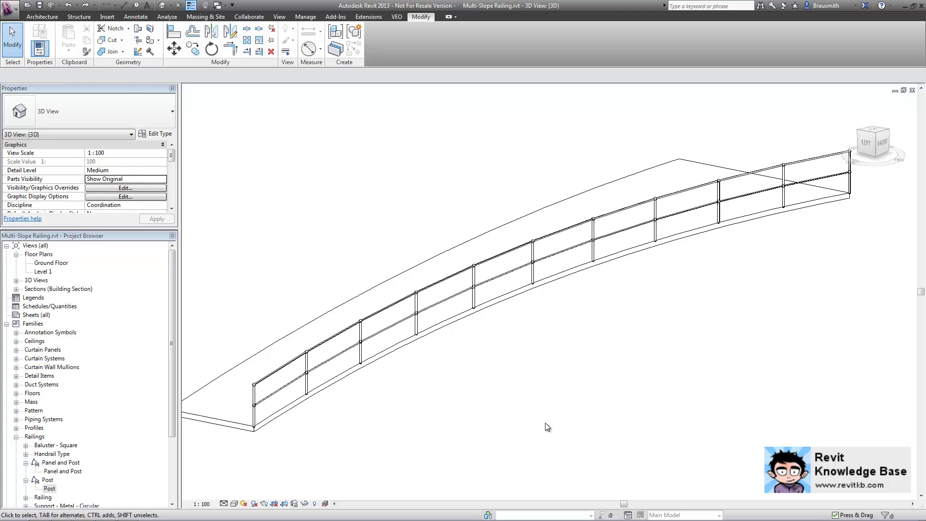
- Turn off the Mass category via VG, dismiss the Show Mass warning, and reopen VG
{"action": "middle_click_drag", "start_coordinate": [545, 422], "coordinate": [290, 423], "text": "shift"}
{"action": "key", "text": "v"}
{"action": "key", "text": "g"}
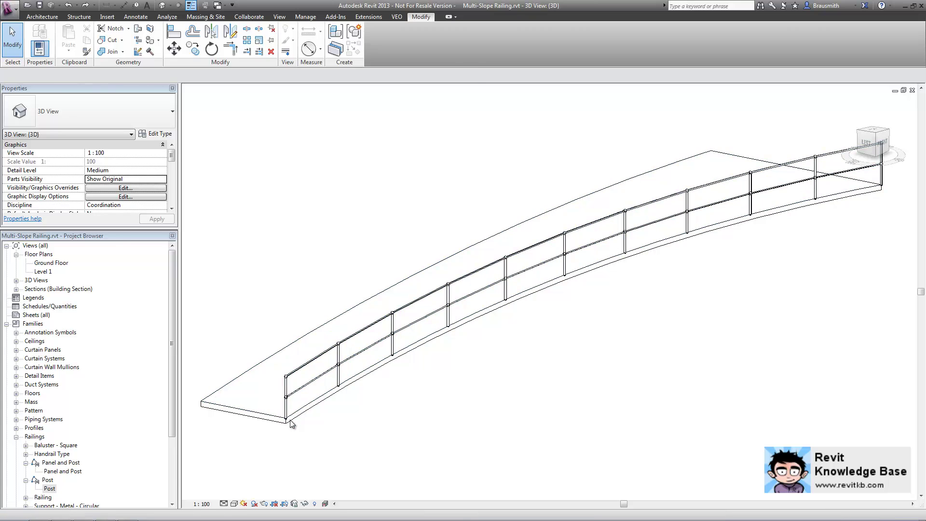
{"action": "left_click", "coordinate": [163, 348]}
{"action": "scroll", "coordinate": [164, 348], "scroll_direction": "down", "scroll_amount": 4}
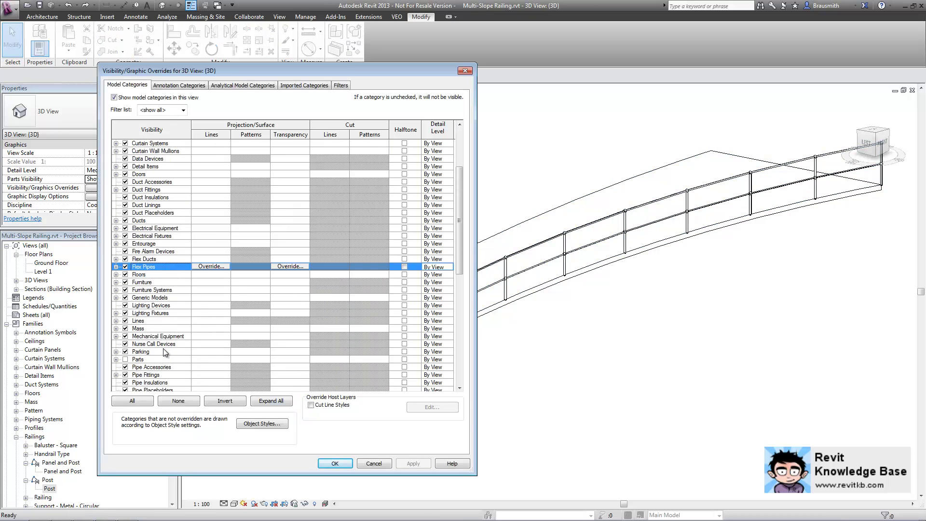
{"action": "left_click", "coordinate": [126, 329]}
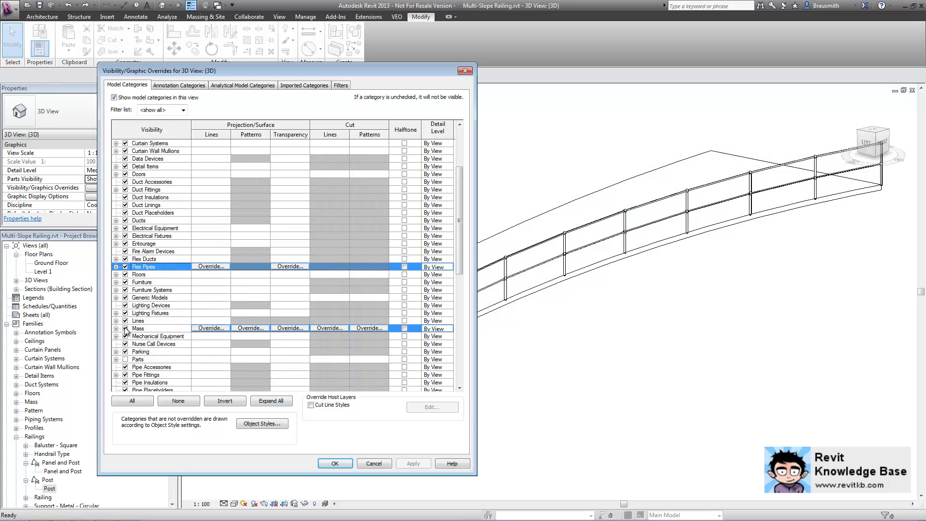
{"action": "left_click", "coordinate": [334, 461]}
{"action": "key", "text": "Return"}
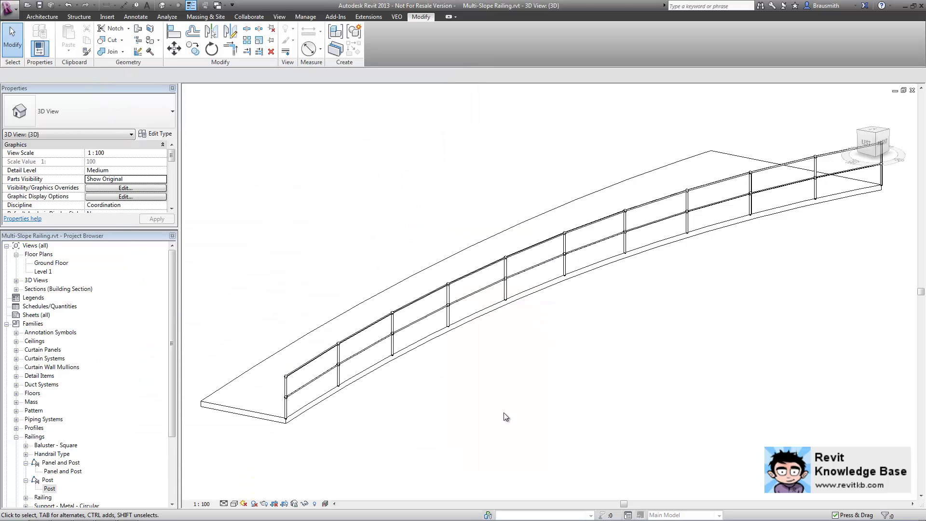
{"action": "key", "text": "v"}
{"action": "key", "text": "v"}
{"action": "left_click", "coordinate": [164, 344]}
{"action": "scroll", "coordinate": [172, 333], "scroll_direction": "down", "scroll_amount": 2}
- Close Visibility/Graphics, set Show Mass by View Settings, and view the Fence site
{"action": "left_click", "coordinate": [206, 16]}
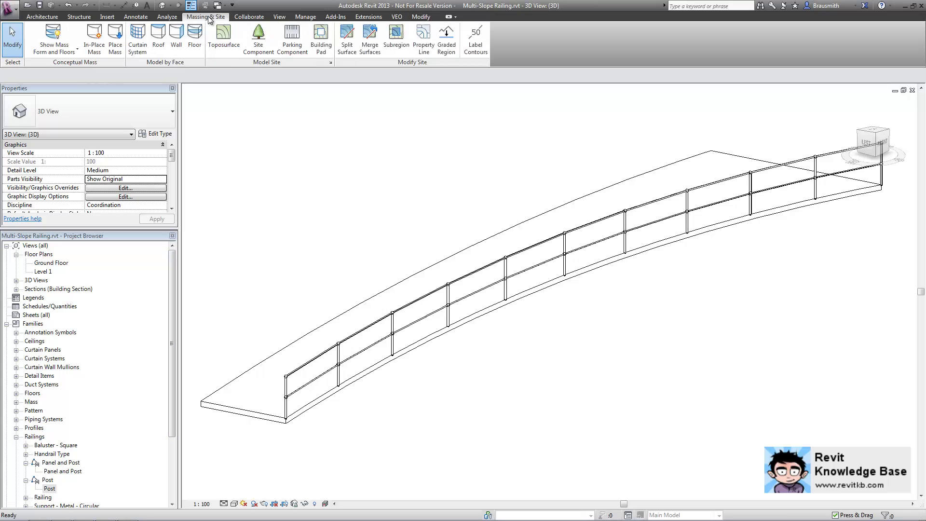
{"action": "left_click", "coordinate": [54, 50]}
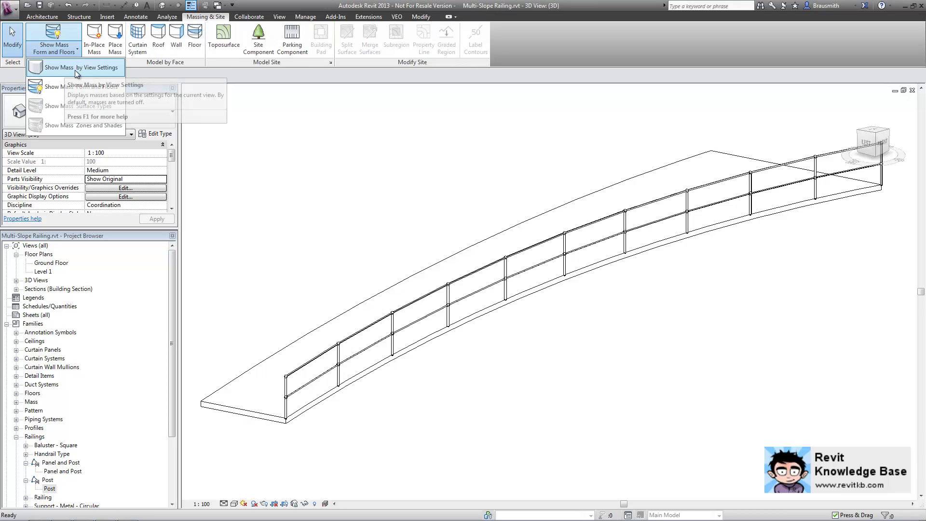
{"action": "left_click", "coordinate": [73, 71]}
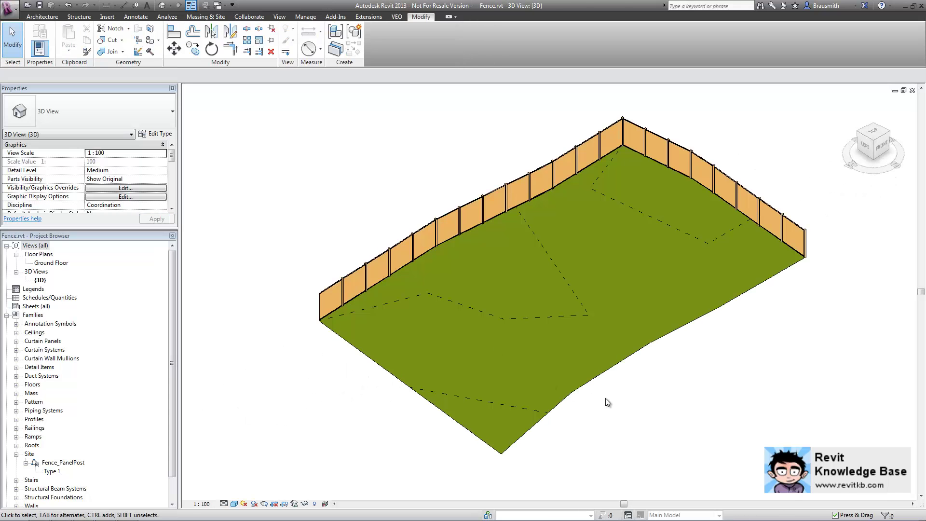
{"action": "middle_click_drag", "start_coordinate": [608, 402], "coordinate": [523, 411], "text": "shift"}
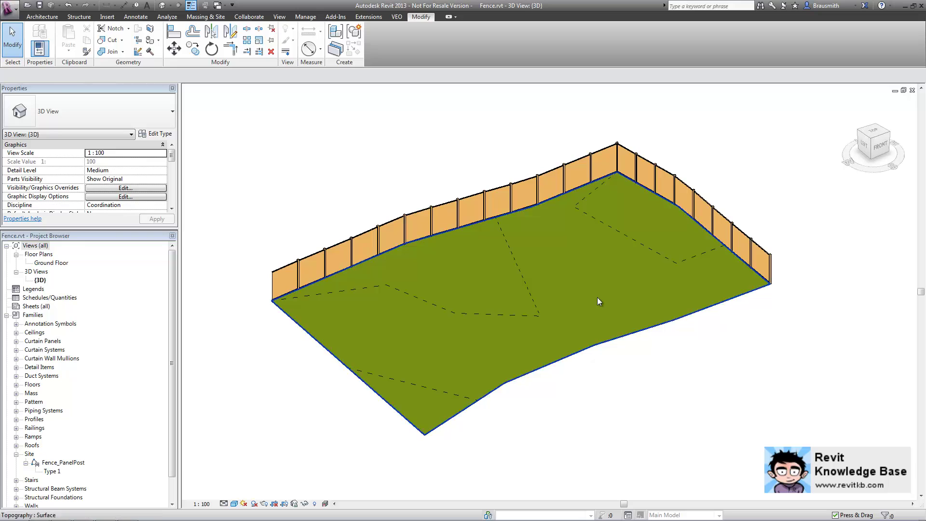
- Turn the Mass category back on in the Fence 3D view via VG
{"action": "left_click", "coordinate": [529, 304]}
{"action": "key", "text": "v"}
{"action": "key", "text": "v"}
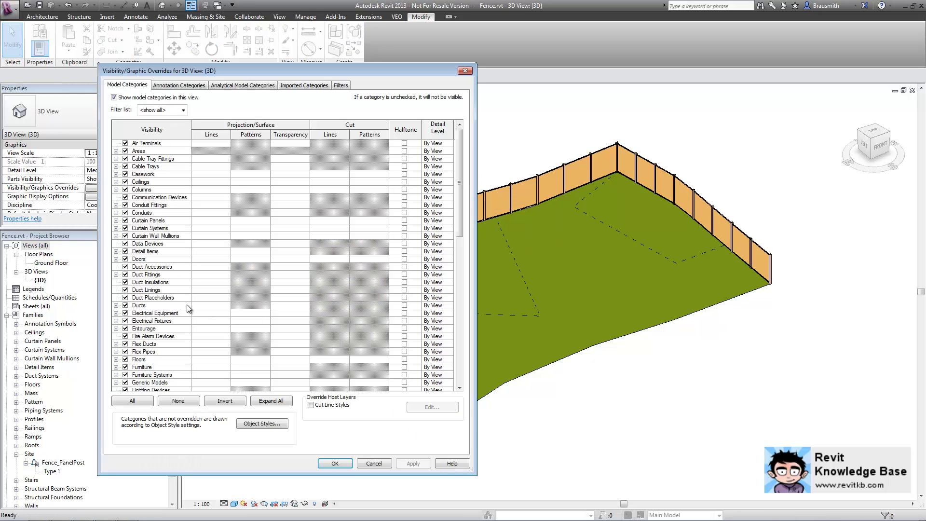
{"action": "left_click", "coordinate": [162, 359]}
{"action": "scroll", "coordinate": [162, 361], "scroll_direction": "down", "scroll_amount": 2}
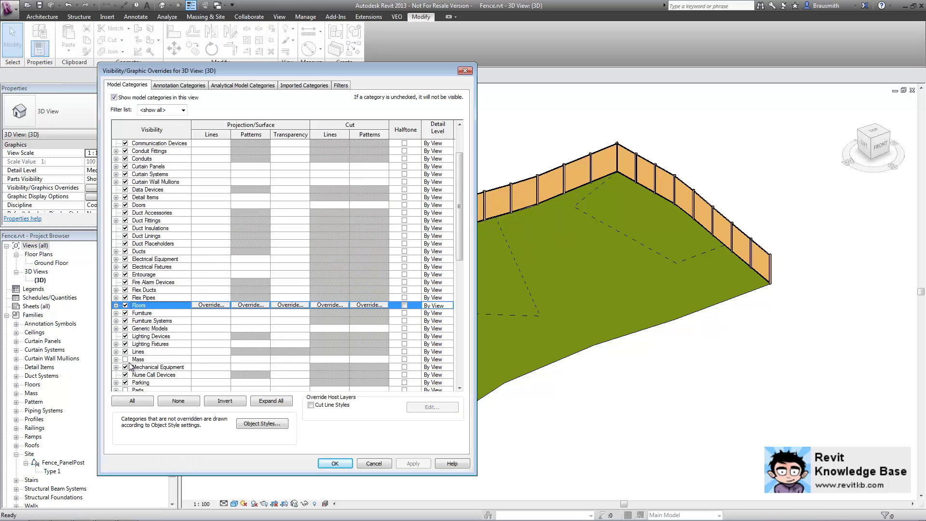
{"action": "left_click", "coordinate": [126, 359]}
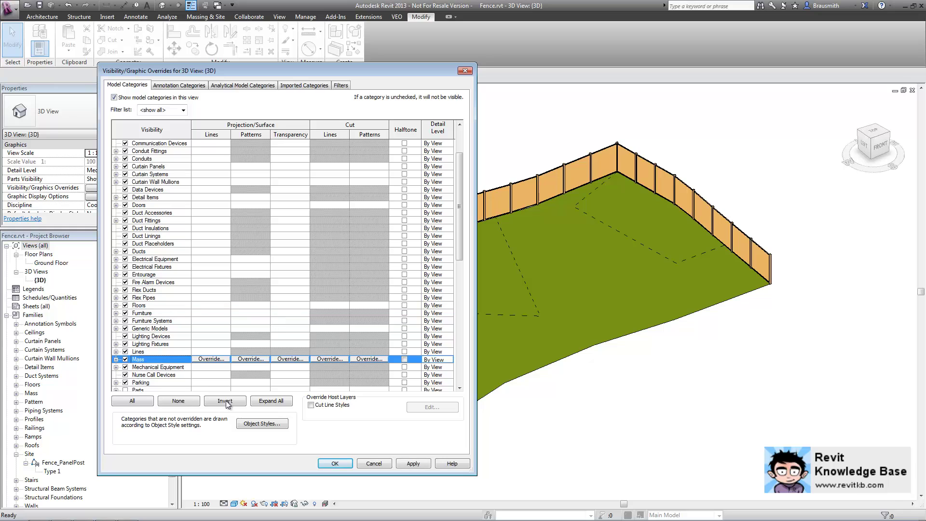
{"action": "left_click", "coordinate": [334, 463]}
{"action": "middle_click_drag", "start_coordinate": [647, 470], "coordinate": [619, 424], "text": "shift"}
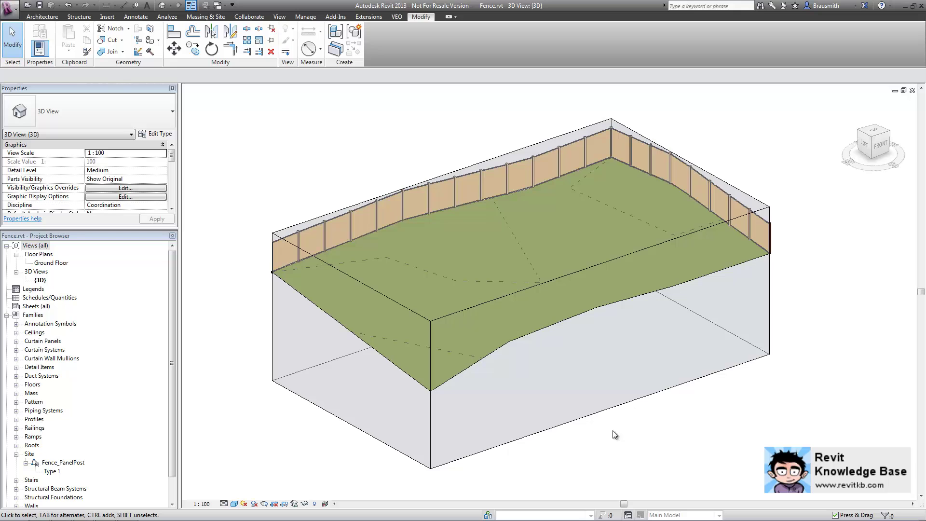
- Edit the site's block mass in place and zoom in on its front-edge points
{"action": "left_click", "coordinate": [582, 424]}
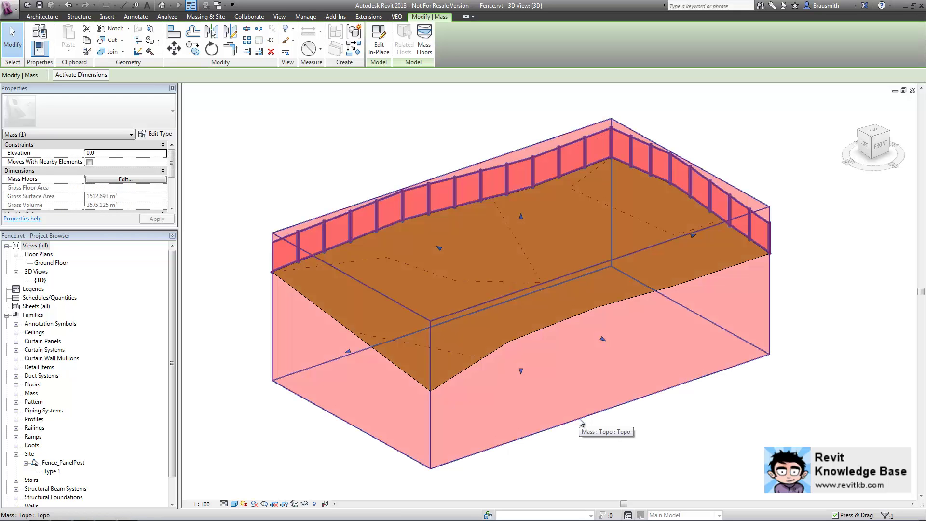
{"action": "left_click", "coordinate": [379, 48]}
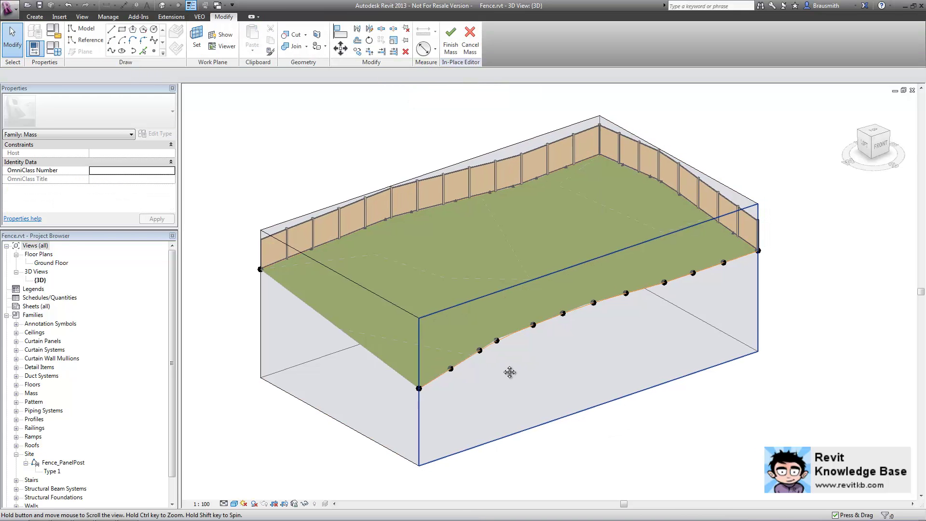
{"action": "scroll", "coordinate": [562, 375], "scroll_direction": "up", "scroll_amount": 2}
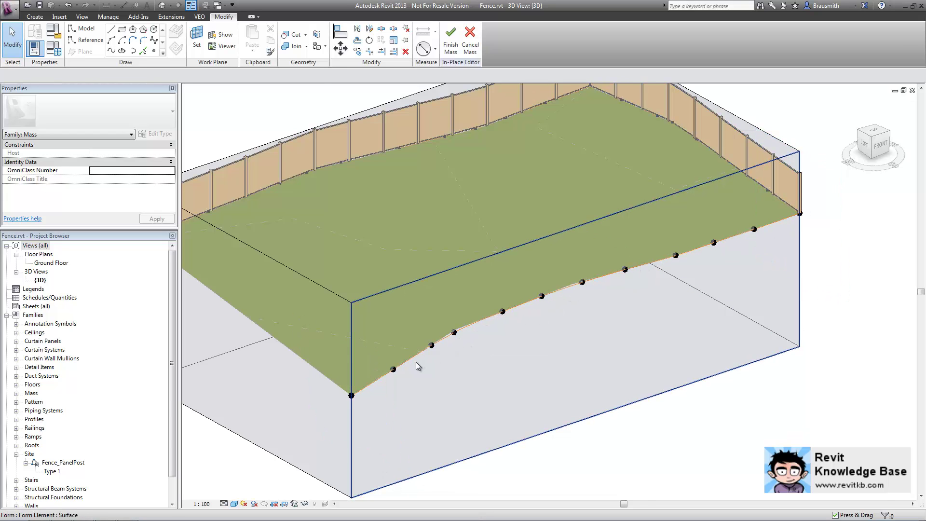
{"action": "scroll", "coordinate": [416, 362], "scroll_direction": "up", "scroll_amount": 2}
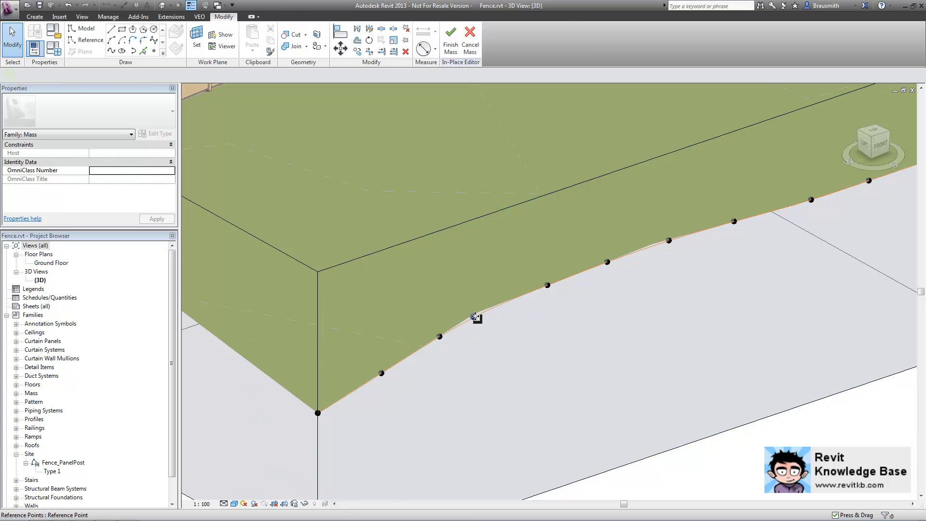
{"action": "left_click", "coordinate": [475, 317]}
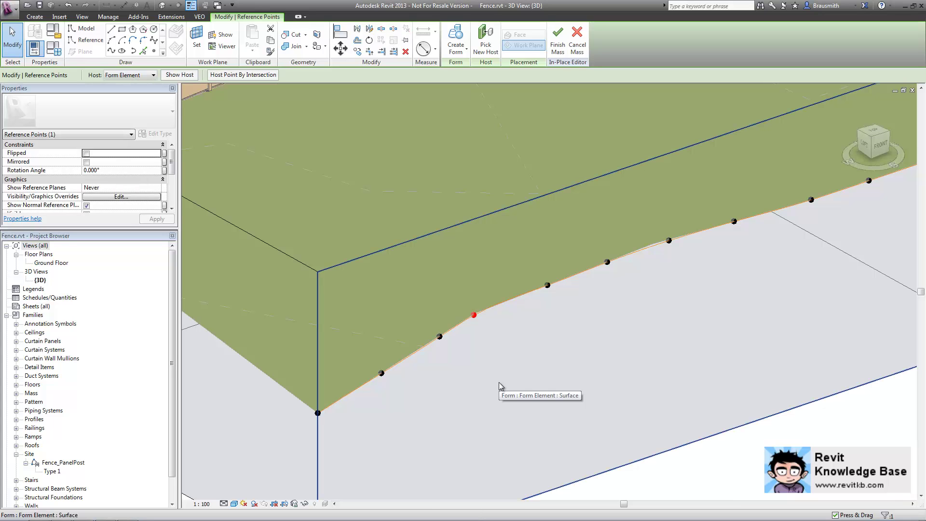
{"action": "scroll", "coordinate": [483, 383], "scroll_direction": "down", "scroll_amount": 3}
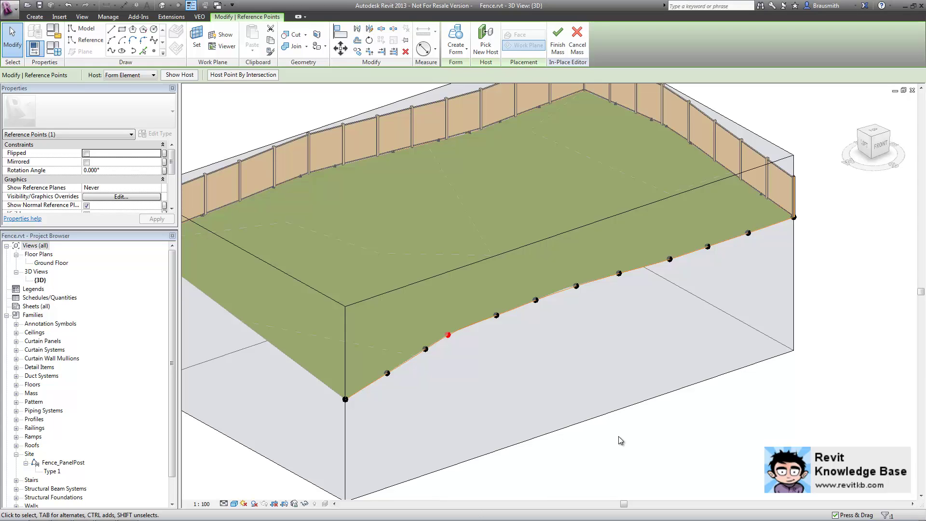
{"action": "key", "text": "Escape"}
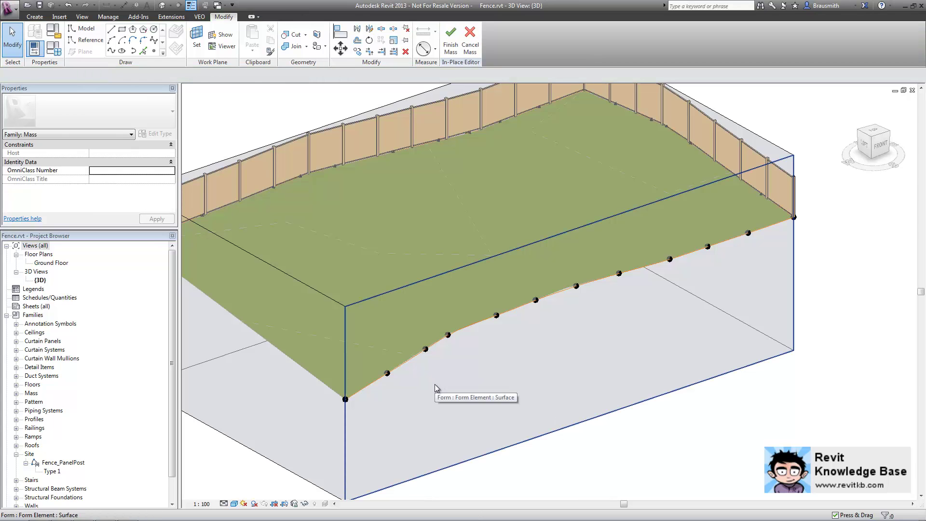
- Divide the lower front edge at a 2000 Minimum Distance layout, giving 13 nodes
{"action": "left_click", "coordinate": [406, 362]}
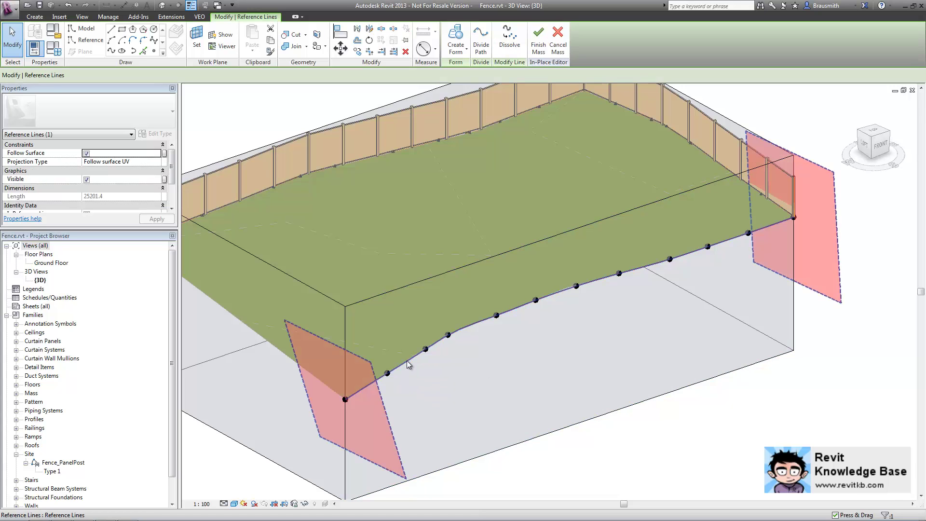
{"action": "left_click", "coordinate": [481, 49]}
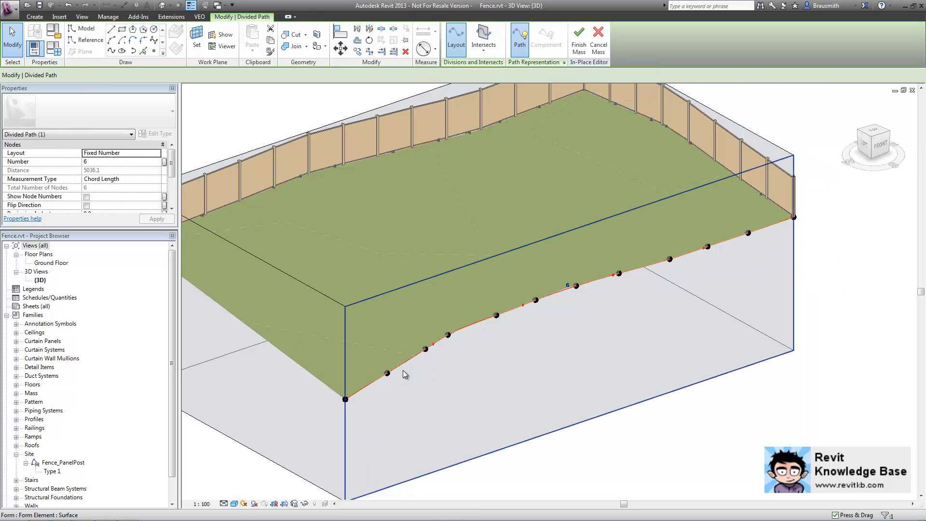
{"action": "left_click", "coordinate": [157, 153]}
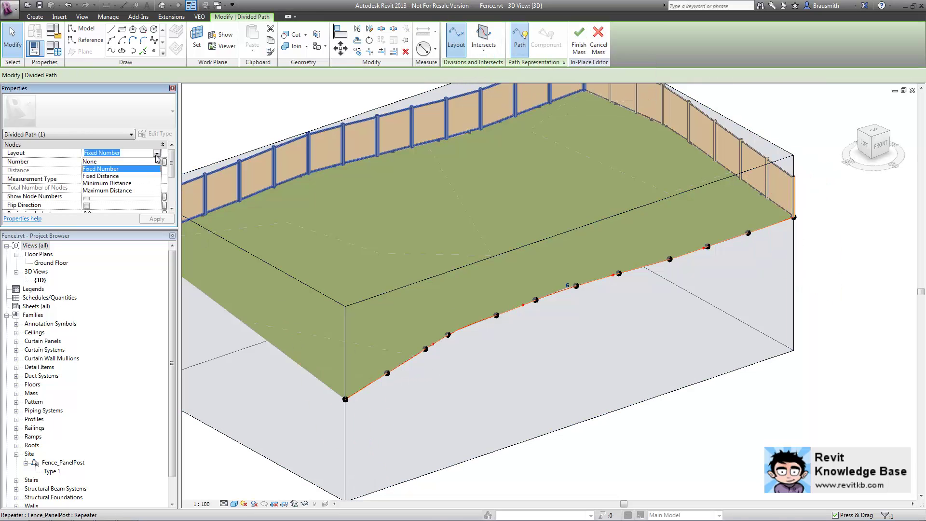
{"action": "left_click", "coordinate": [115, 184]}
{"action": "left_click", "coordinate": [114, 179]}
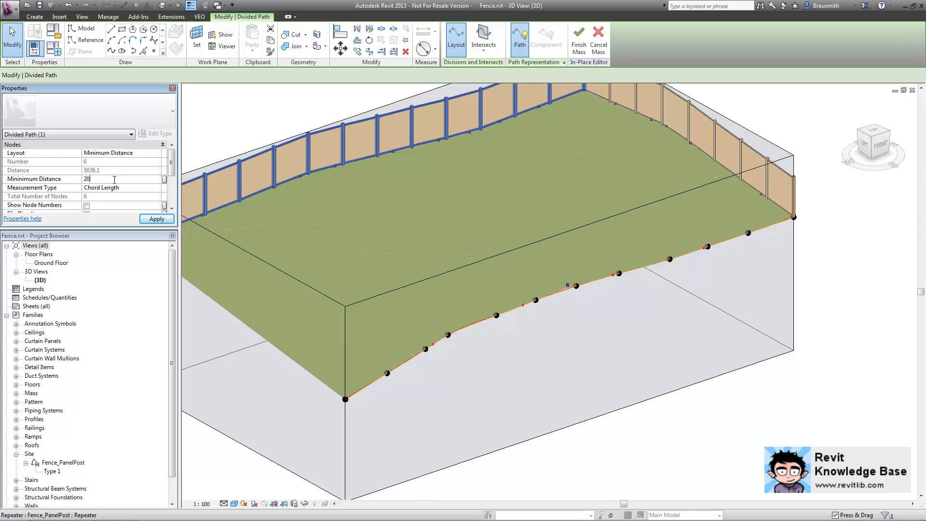
{"action": "left_click", "coordinate": [430, 391]}
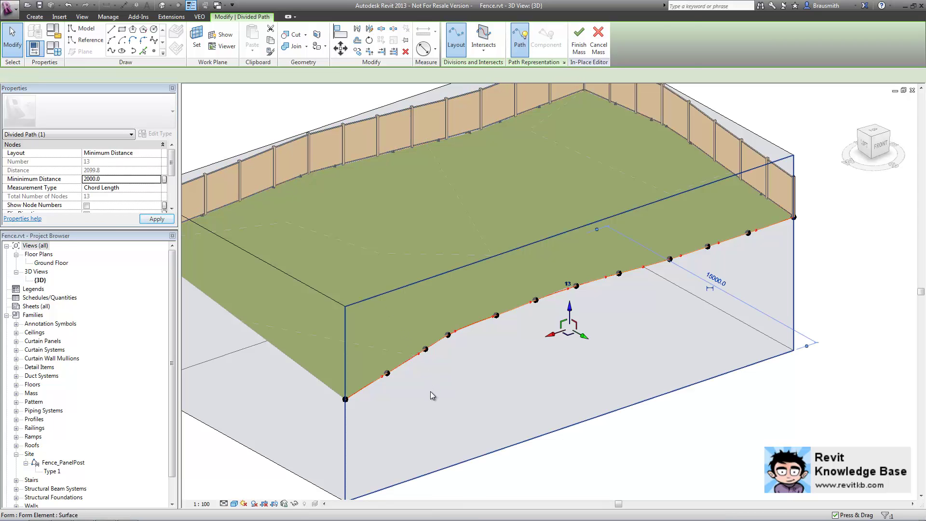
{"action": "scroll", "coordinate": [343, 400], "scroll_direction": "up", "scroll_amount": 1}
{"action": "scroll", "coordinate": [343, 400], "scroll_direction": "up", "scroll_amount": 2}
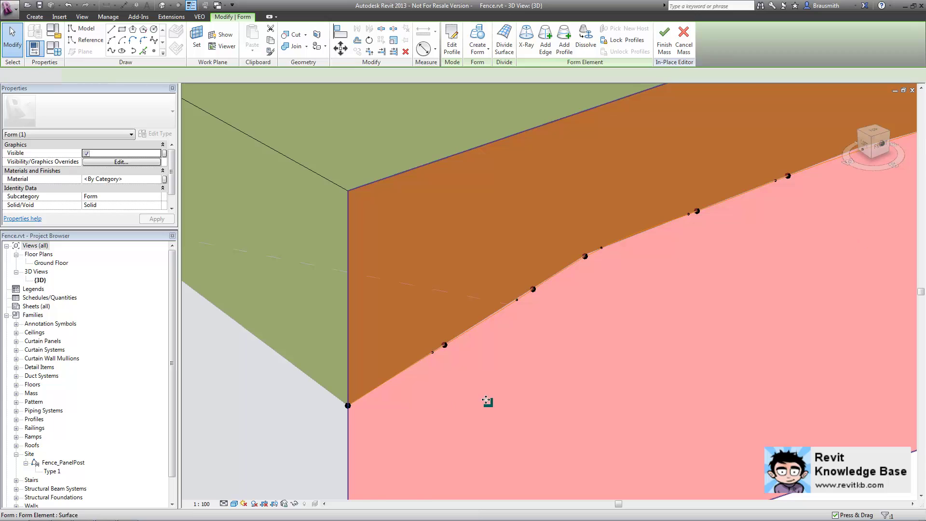
- Deselect the form and drag Site > Fence_PanelPost > Type 1 from the Project Browser into the 3D view
{"action": "left_click", "coordinate": [484, 400]}
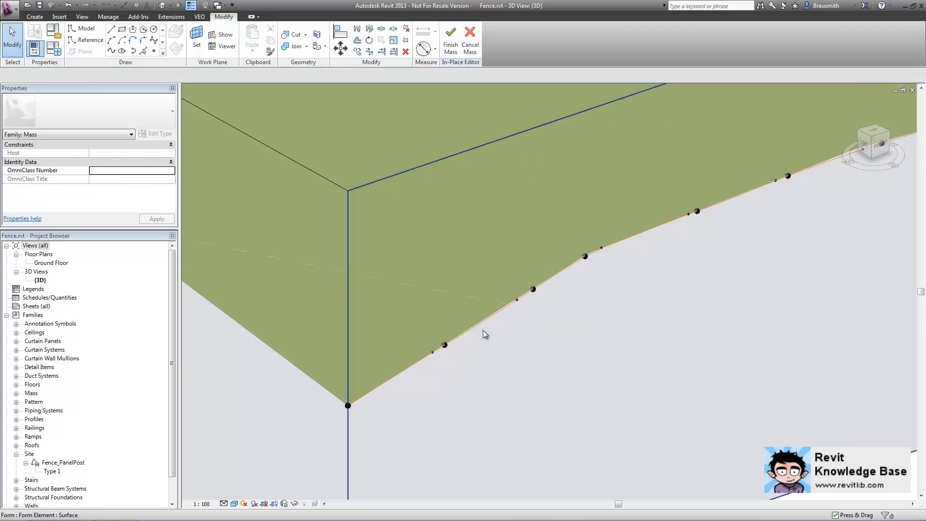
{"action": "left_click", "coordinate": [52, 471]}
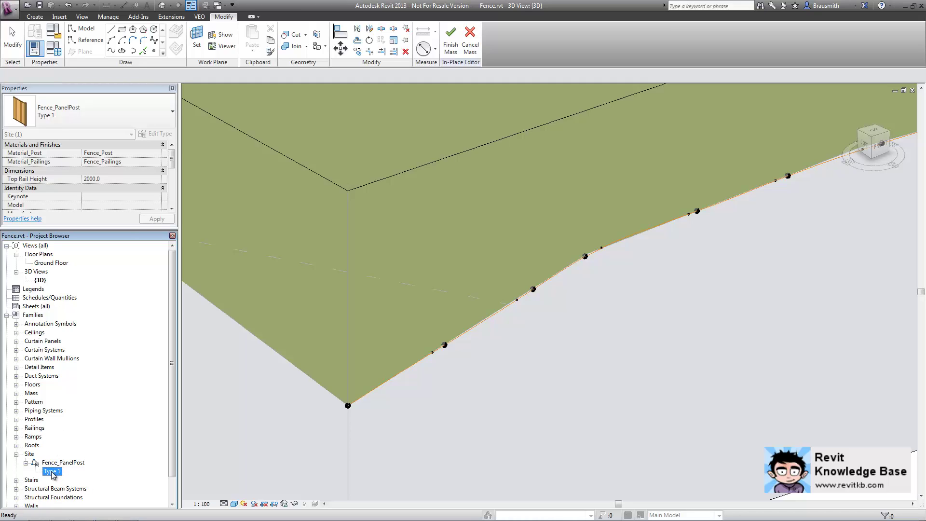
{"action": "left_click_drag", "start_coordinate": [391, 433], "coordinate": [392, 433]}
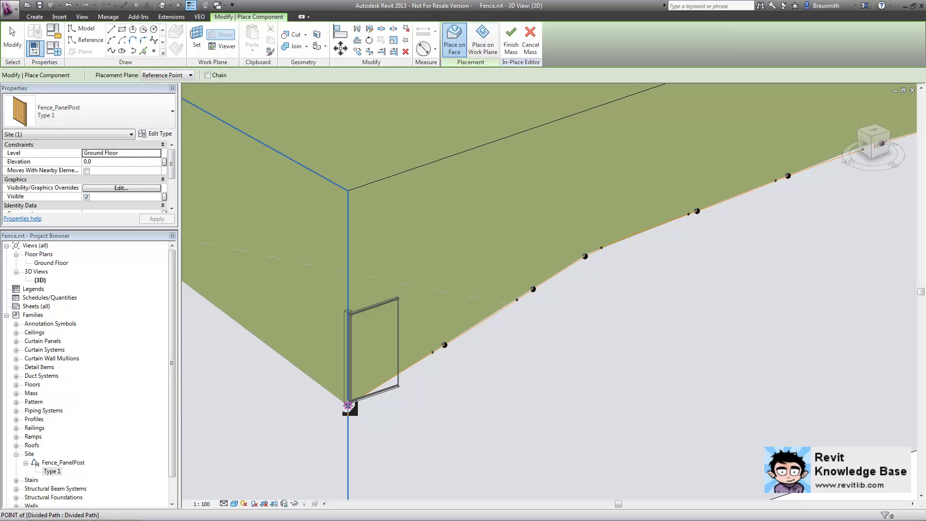
- Place a Fence_PanelPost panel from the edge's start point to the next division point, then select it
{"action": "left_click", "coordinate": [348, 405]}
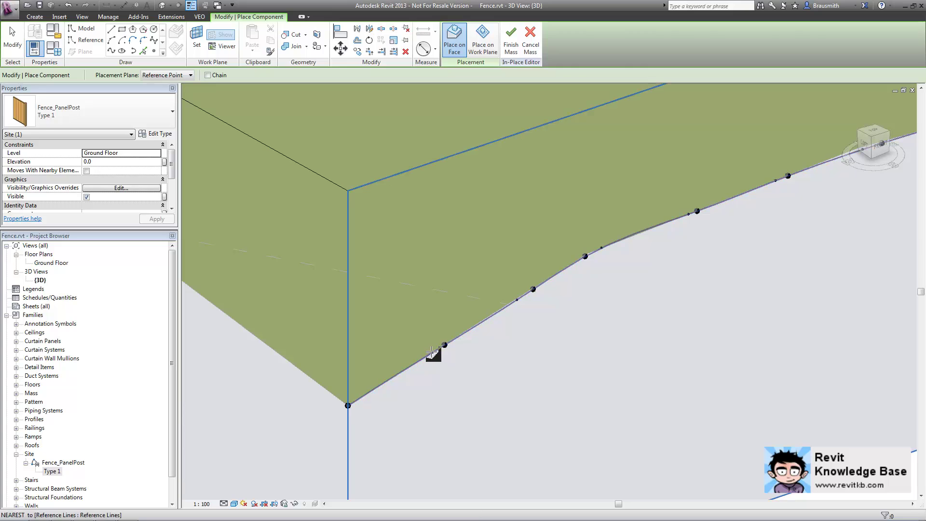
{"action": "left_click", "coordinate": [433, 352]}
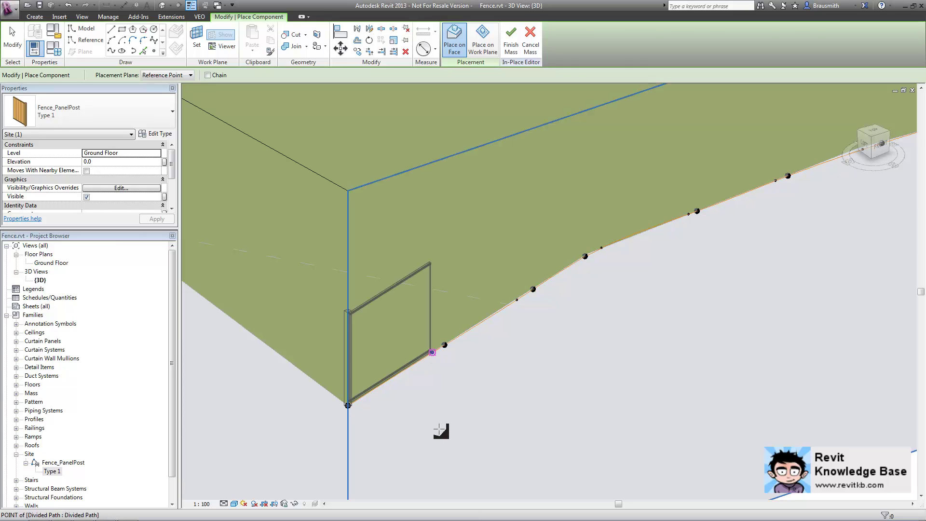
{"action": "key", "text": "Escape"}
{"action": "scroll", "coordinate": [333, 414], "scroll_direction": "down", "scroll_amount": 4}
{"action": "key", "text": "Escape"}
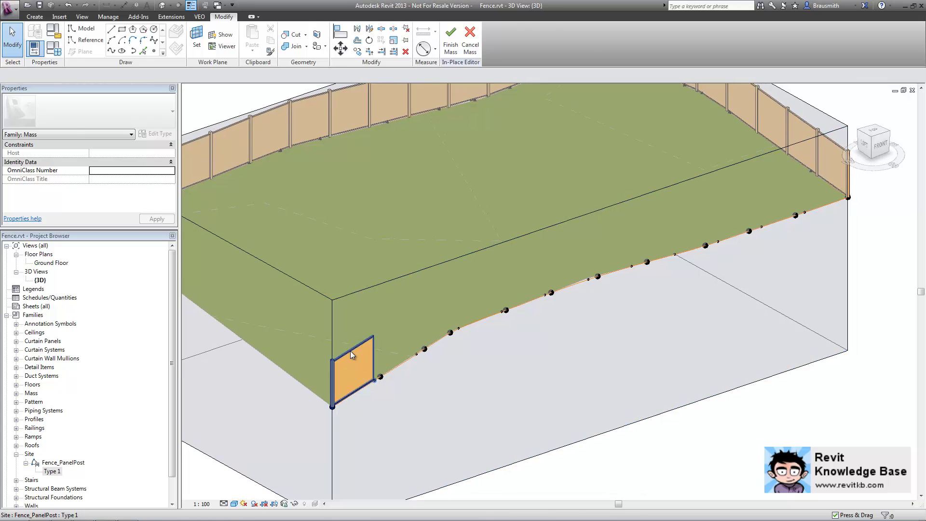
{"action": "left_click", "coordinate": [378, 415]}
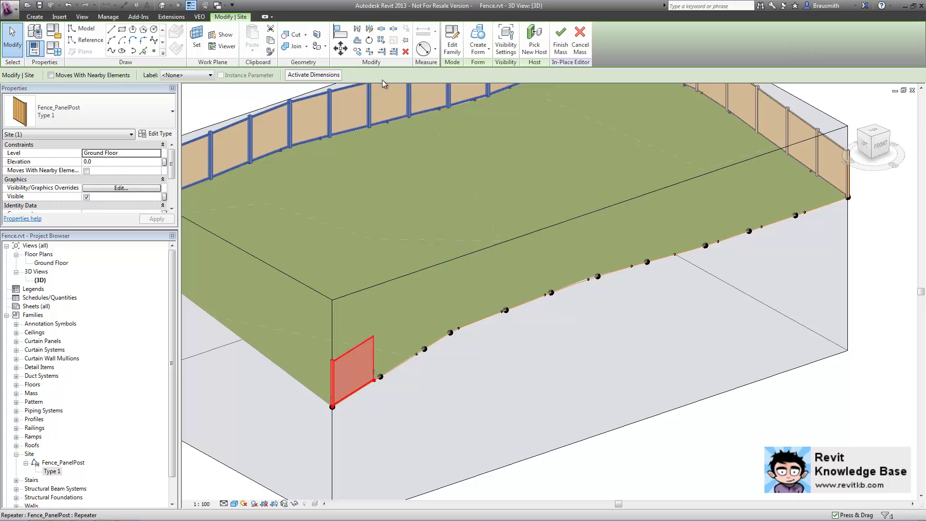
- Repeat the selected panel along every node of the front sloping edge and finish the mass
{"action": "left_click", "coordinate": [382, 40]}
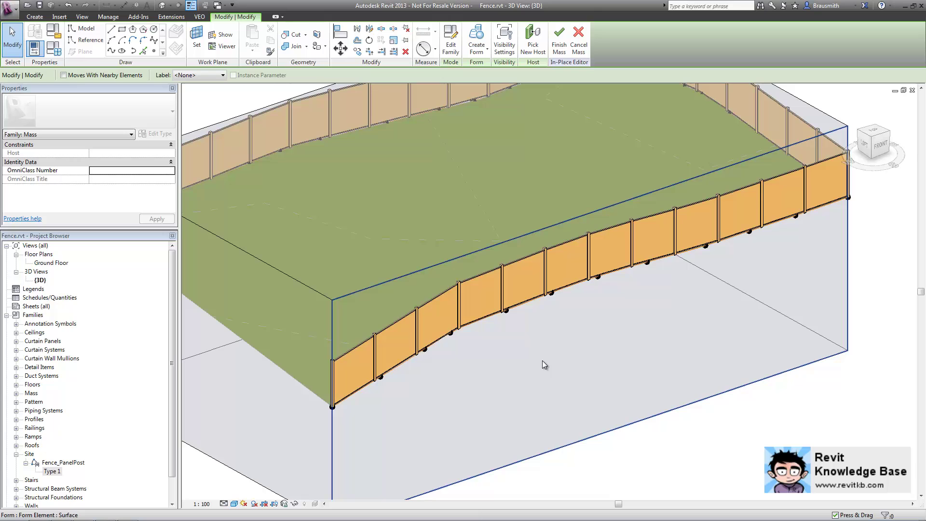
{"action": "key", "text": "Escape"}
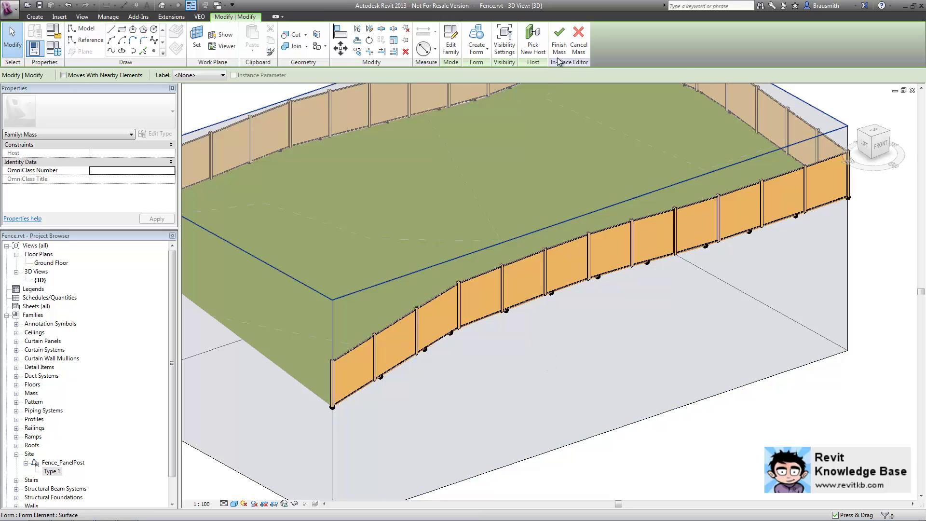
{"action": "left_click", "coordinate": [559, 48]}
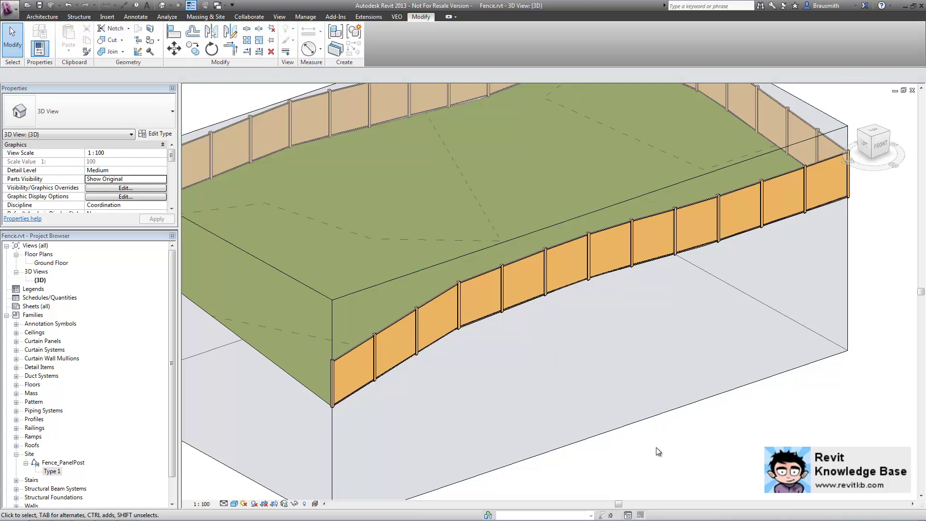
- Turn off the Mass category in Visibility/Graphics (VG) for the Fence 3D view
{"action": "key", "text": "v"}
{"action": "key", "text": "g"}
{"action": "left_click", "coordinate": [154, 366]}
{"action": "scroll", "coordinate": [157, 371], "scroll_direction": "down", "scroll_amount": 2}
{"action": "left_click", "coordinate": [145, 375]}
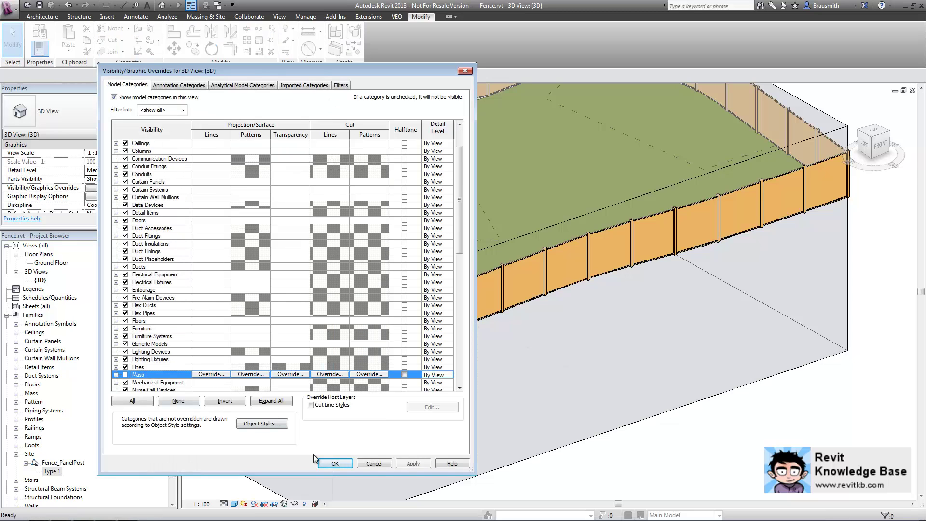
{"action": "left_click", "coordinate": [335, 463]}
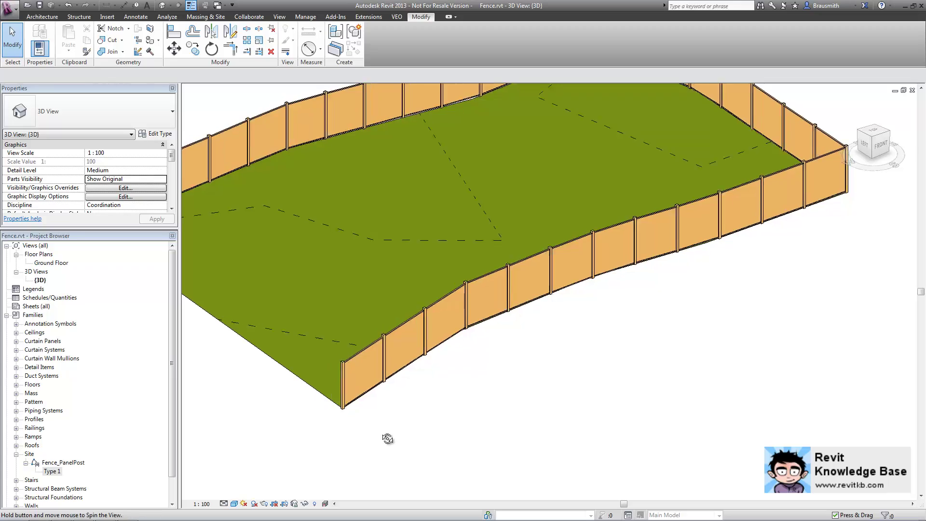